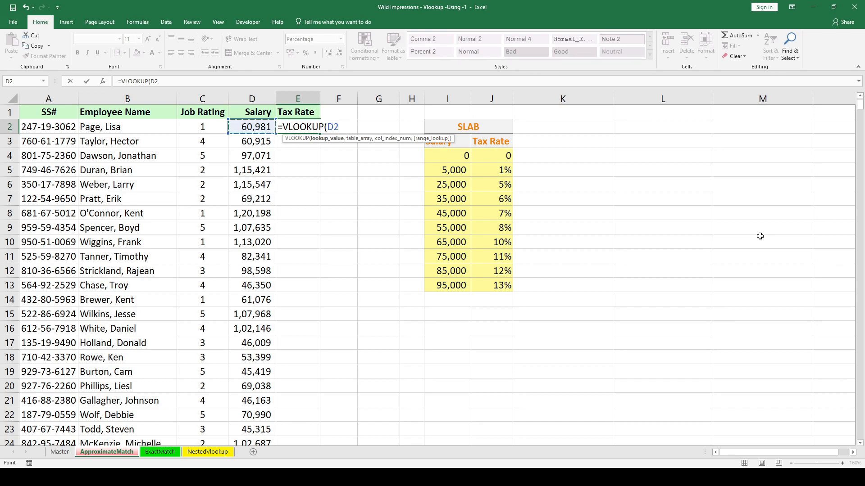
Add the salary slab range I3:J13 as an absolute table array to the VLOOKUP formula in E2.
type(",")
key("Right")
key("Right")
key("Right")
key("Right")
key("Right")
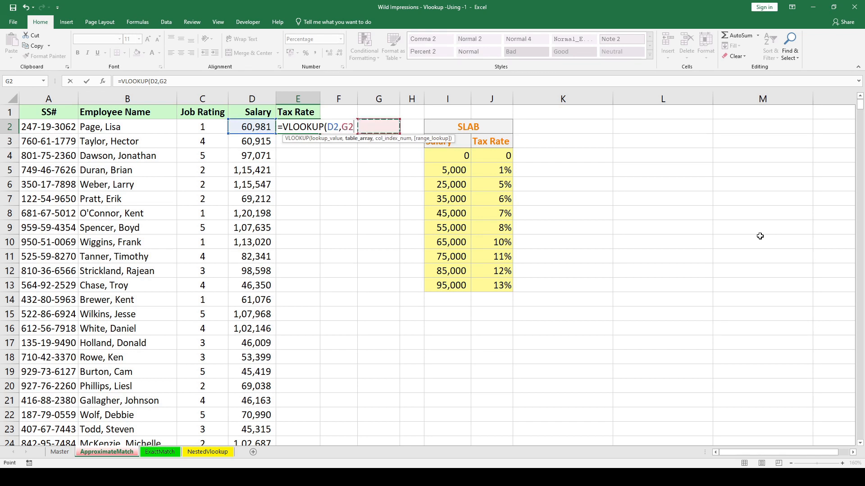
key("Down")
key("Left")
key("Left")
key("shift+Right")
key("ctrl+shift+Down")
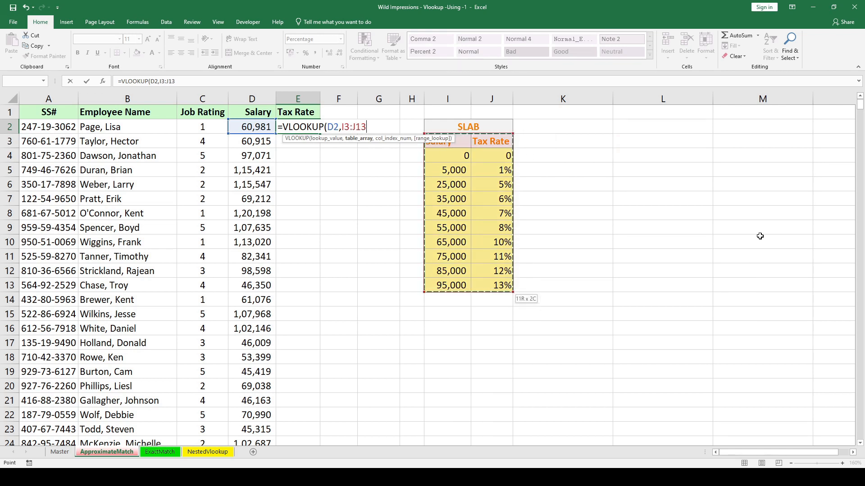
key("F4")
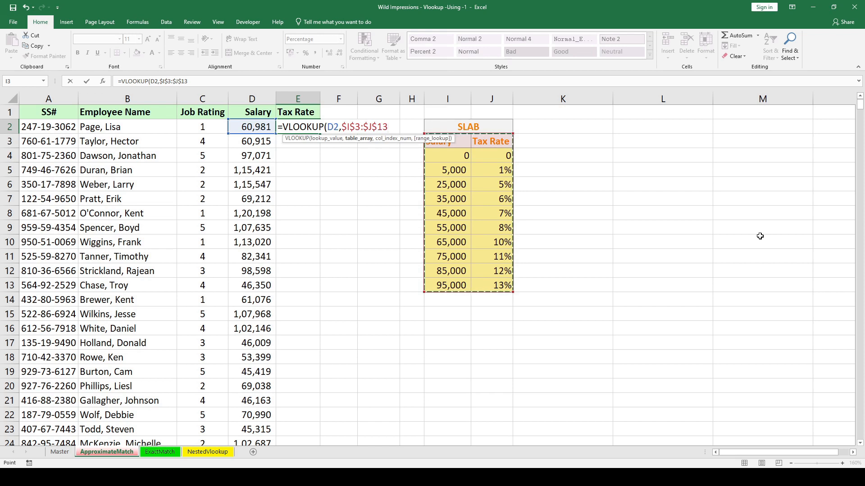
Complete the VLOOKUP formula in E2 with column index 2 and approximate match 1.
type(",")
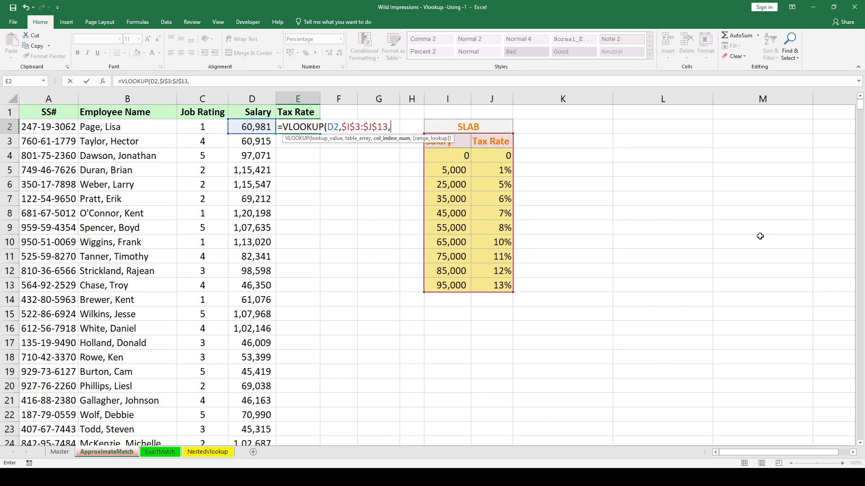
type("2,")
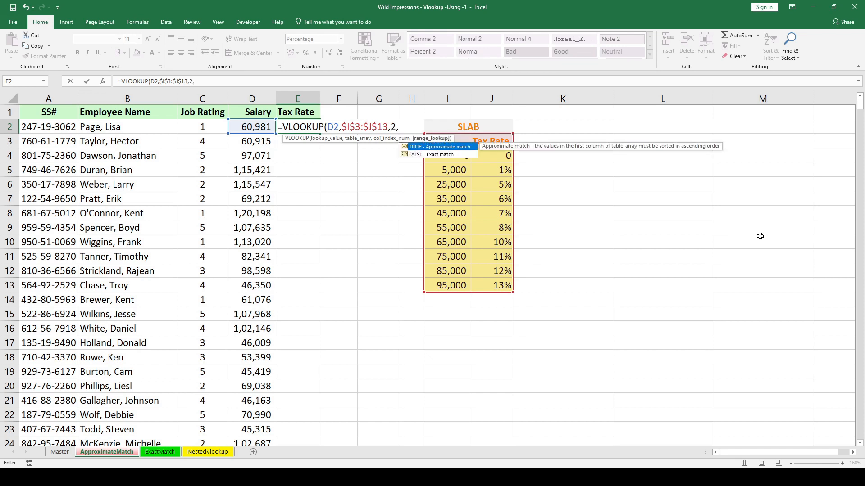
type("1)")
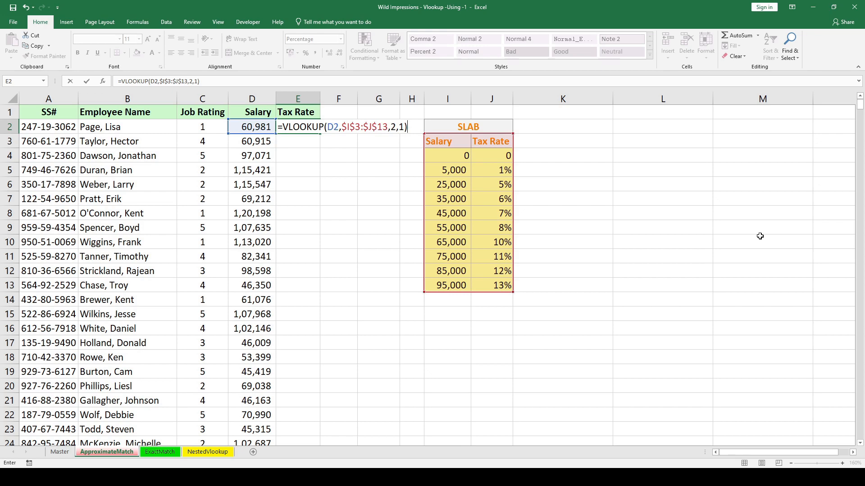
key("Return")
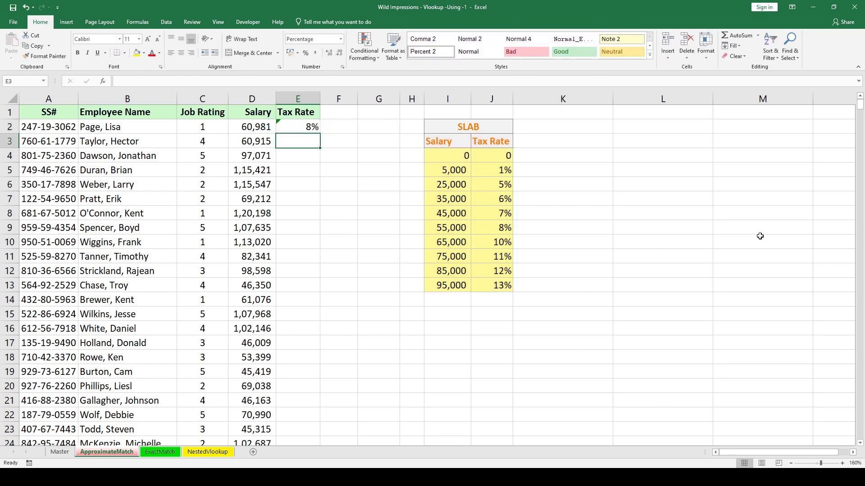
Fill the E2 formula down the Tax Rate column to the last employee row, E742.
key("Left")
key("ctrl+Down")
key("Right")
key("ctrl+shift+Up")
key("shift+Down")
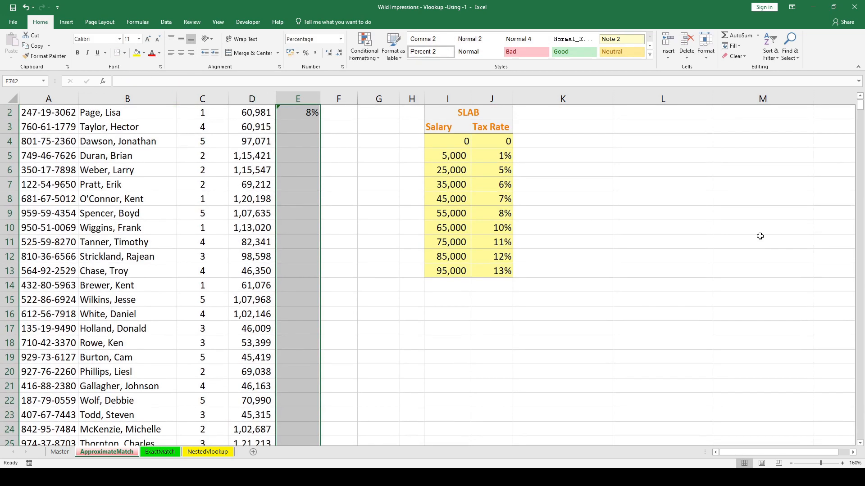
key("ctrl+d")
key("ctrl+Up")
key("Down")
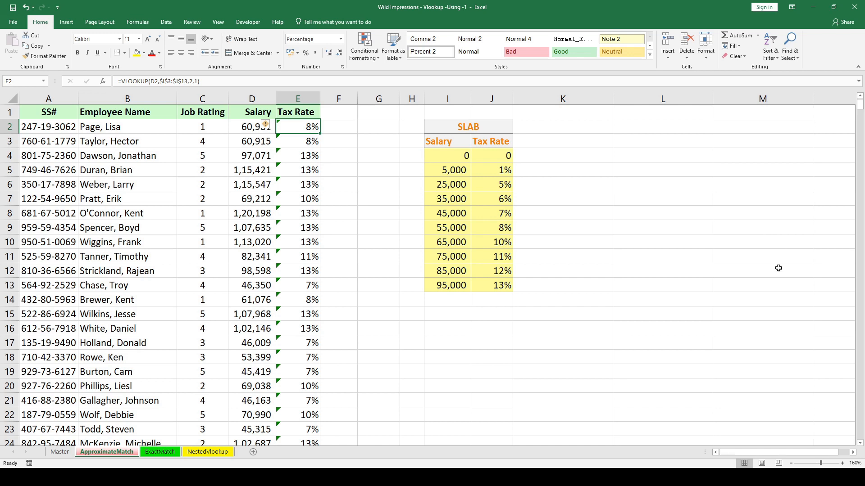
Examine the 55,000 and 65,000 salary thresholds and the tax rate applied between them in the slab table.
left_click(292, 159)
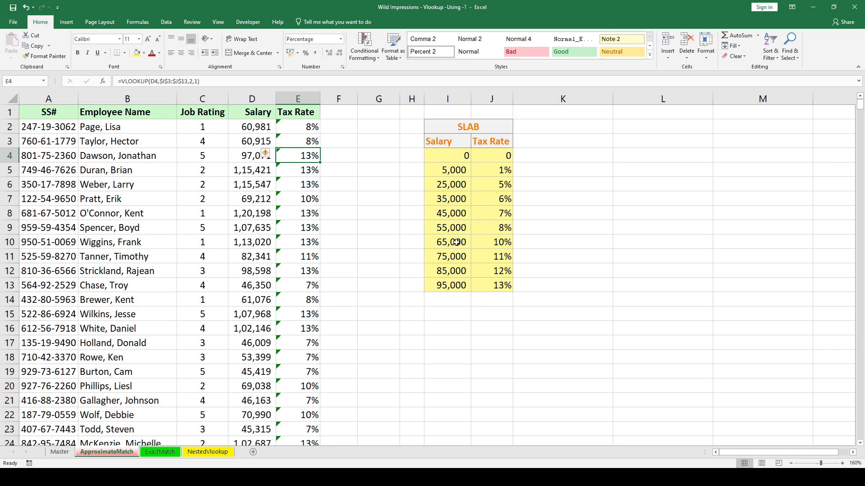
left_click(452, 229)
left_click(448, 246)
left_click(443, 228)
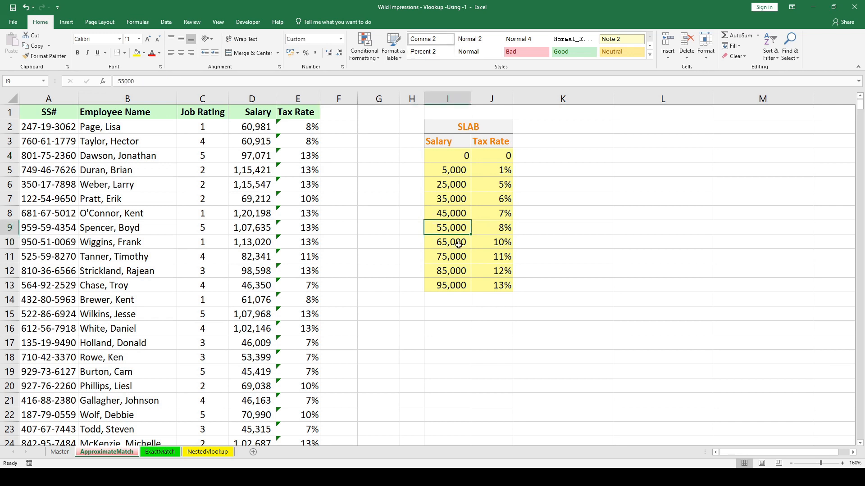
left_click(457, 243)
left_click(509, 228)
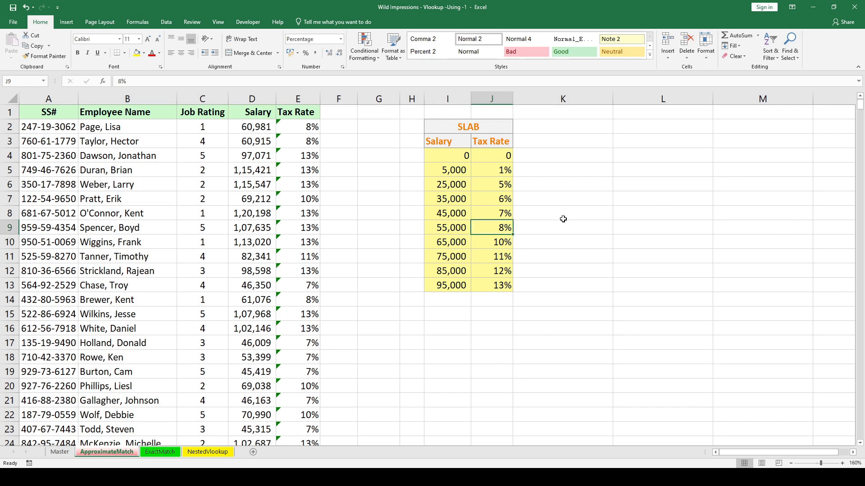
left_click(464, 228)
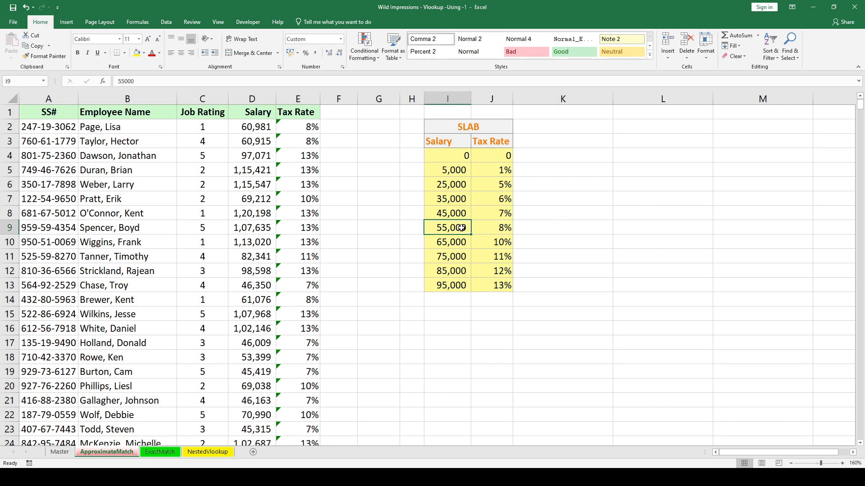
left_click(451, 243)
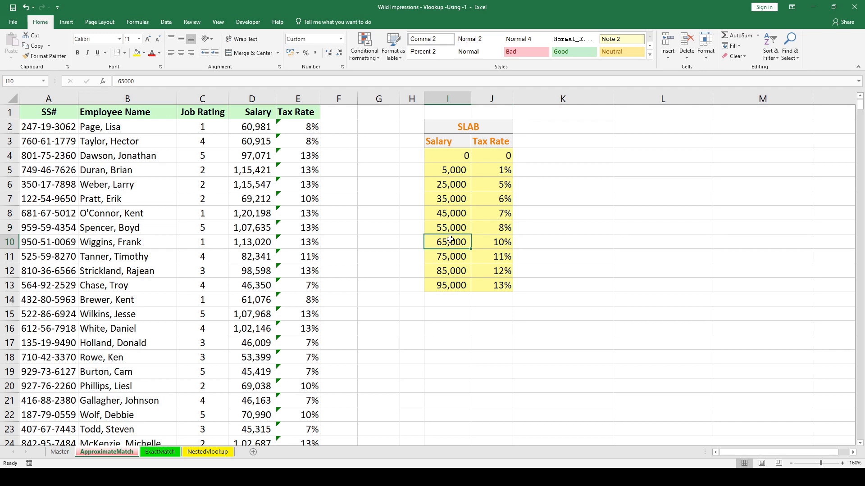
Clear all formulas from the Tax Rate column, range E2:E742.
left_click(261, 128)
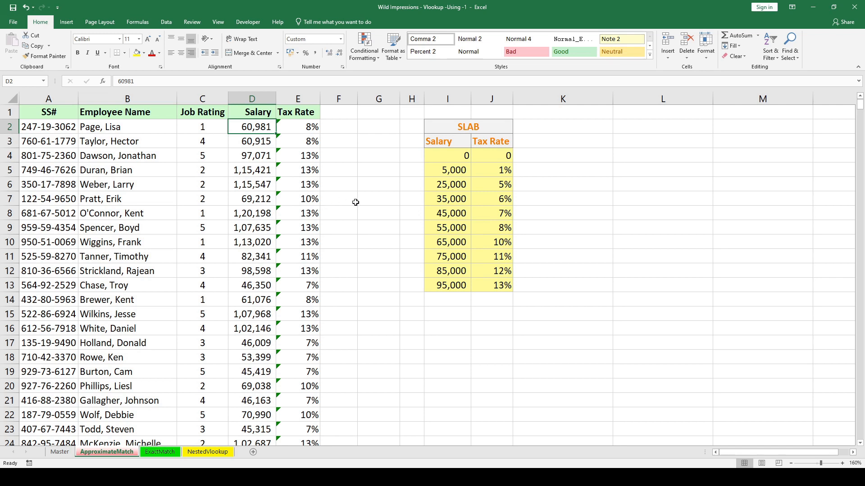
key("Right")
key("ctrl+shift+Down")
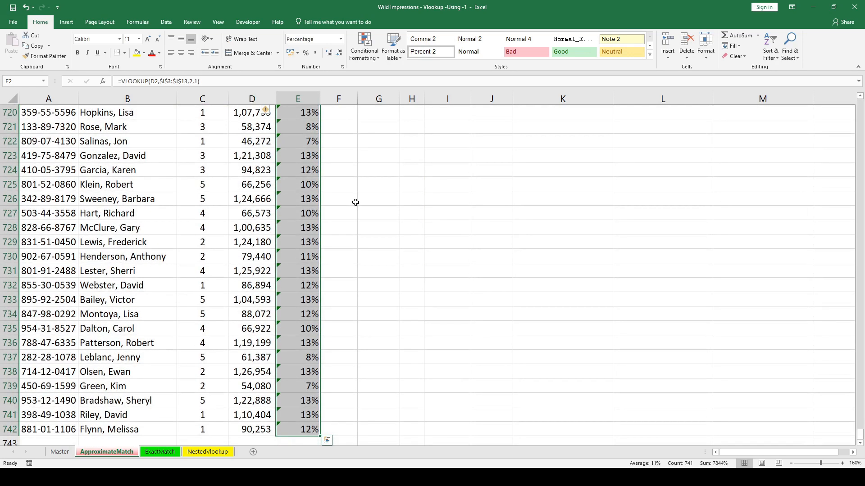
key("Delete")
key("ctrl+BackSpace")
Start a VLOOKUP formula in E2 with the salary in D2 as the lookup value.
scroll(162, 199, "up", 4)
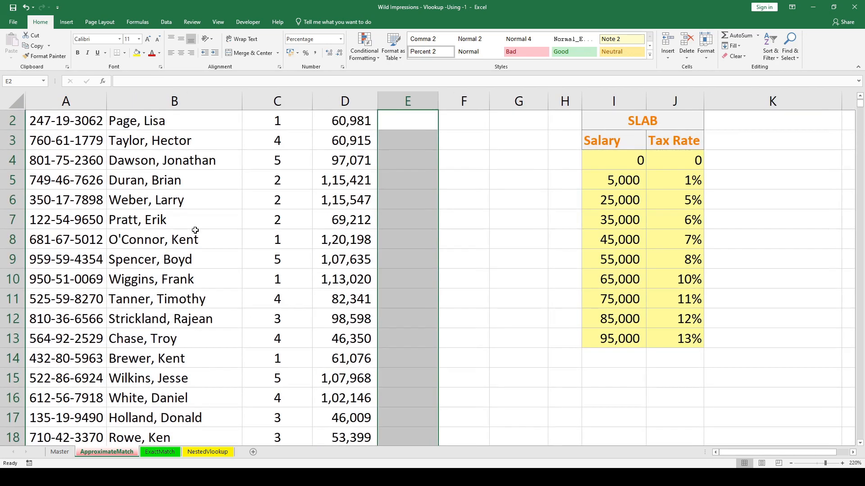
scroll(195, 230, "up", 1)
scroll(279, 255, "up", 3)
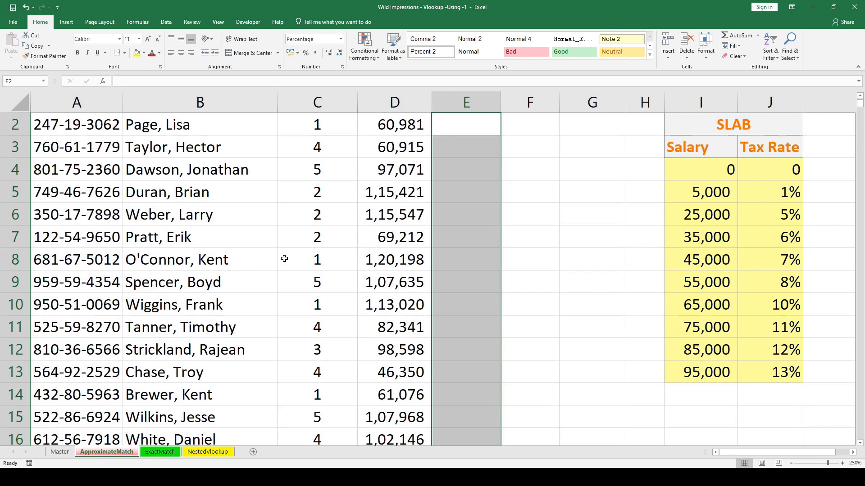
scroll(283, 230, "up", 1)
left_click(477, 150)
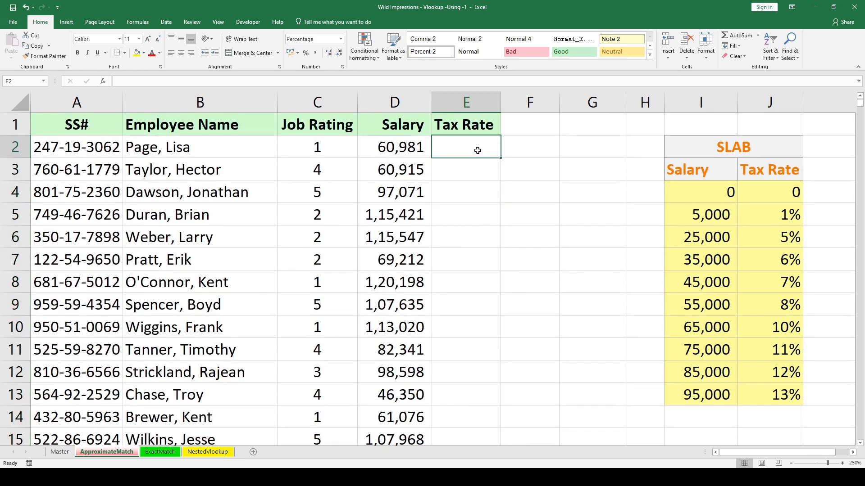
type("=VLOOKUP(")
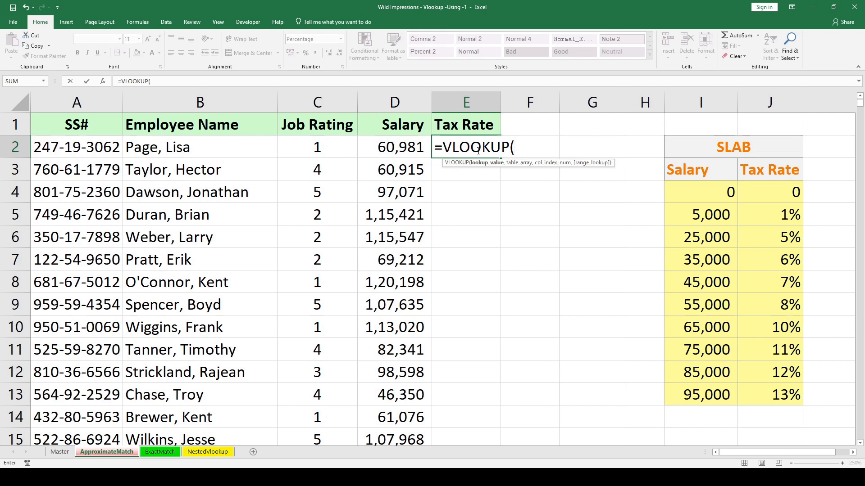
key("Left")
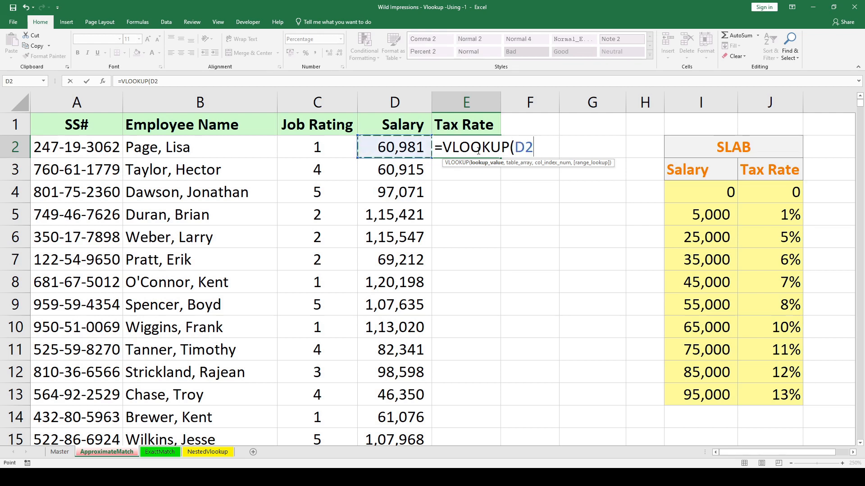
type(",")
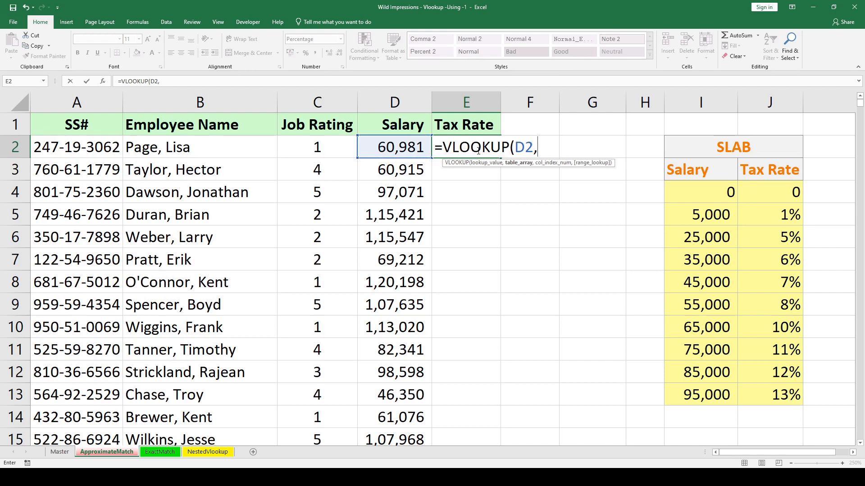
Add the slab range I4:J13, without its headers, to the formula as the absolute table array.
left_click(706, 189)
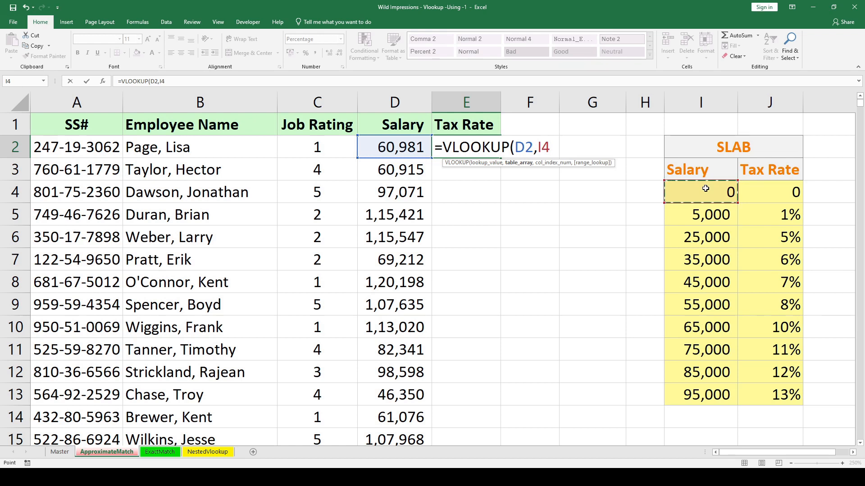
key("ctrl+shift+Right")
key("ctrl+shift+Down")
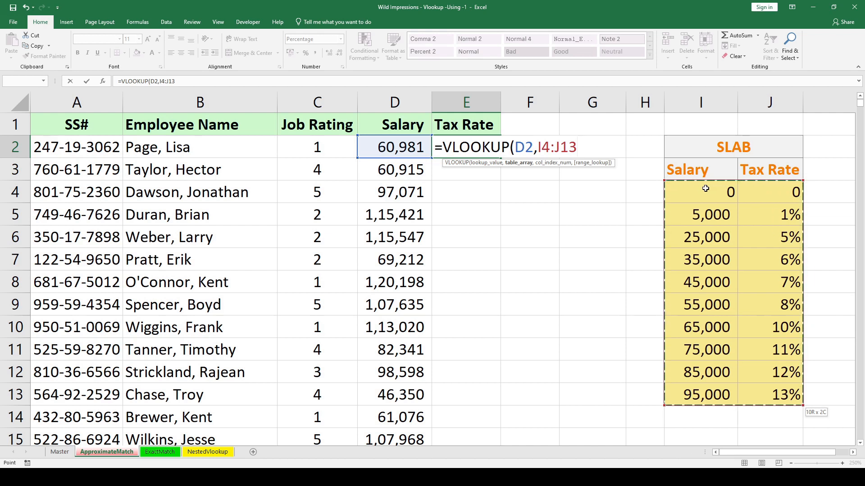
key("F4")
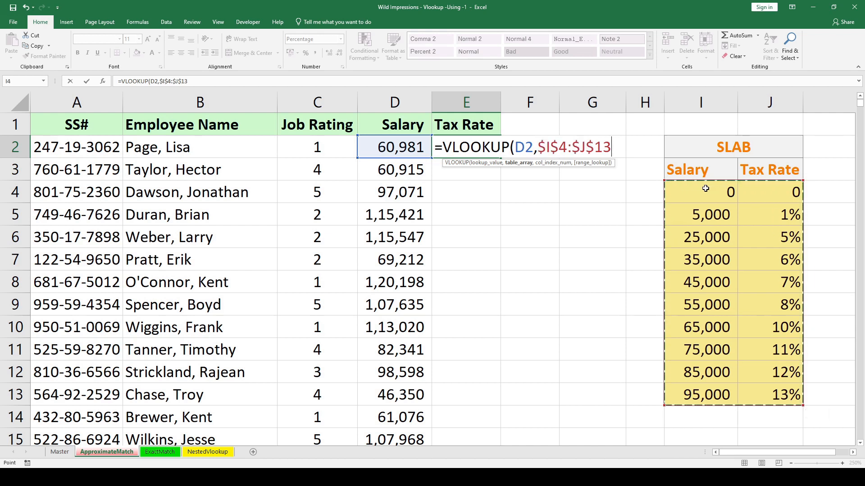
type(",")
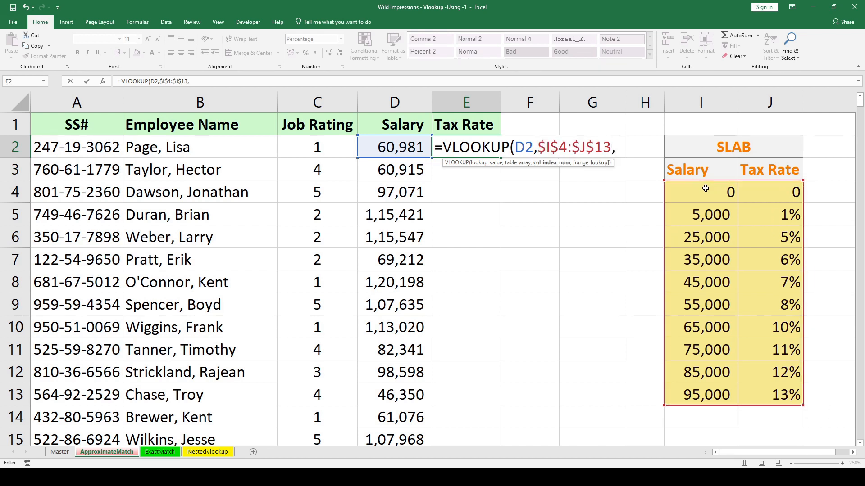
type("2,0")
Complete the VLOOKUP formula in E2 with column index 2 and exact match 0.
key("Return")
key("Up")
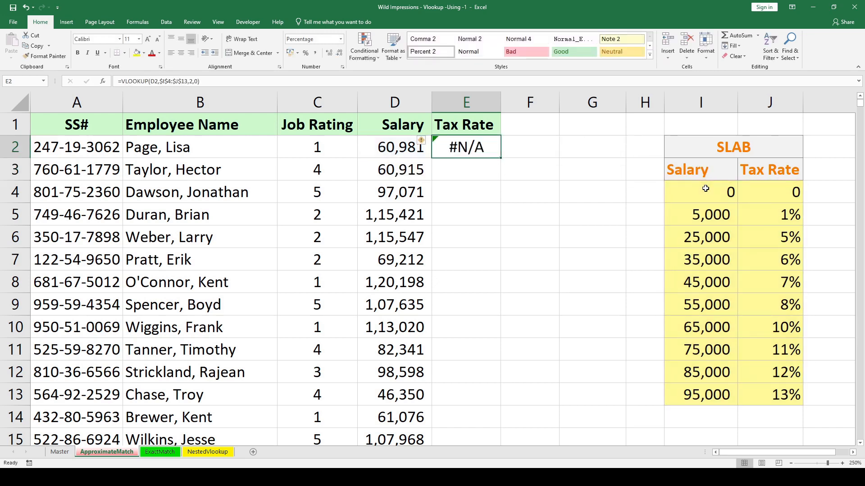
Change the range lookup argument of the VLOOKUP in E2 to 1 for an approximate match.
key("F2")
key("Left")
key("Left")
key("Delete")
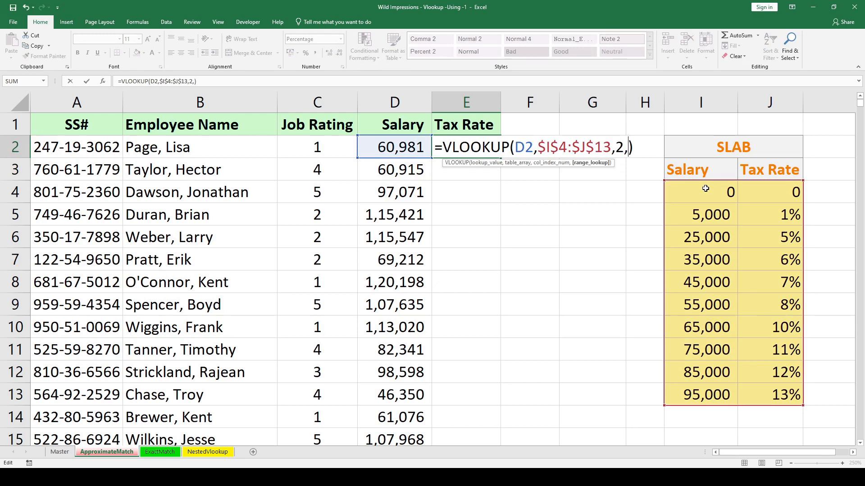
type("1")
key("Return")
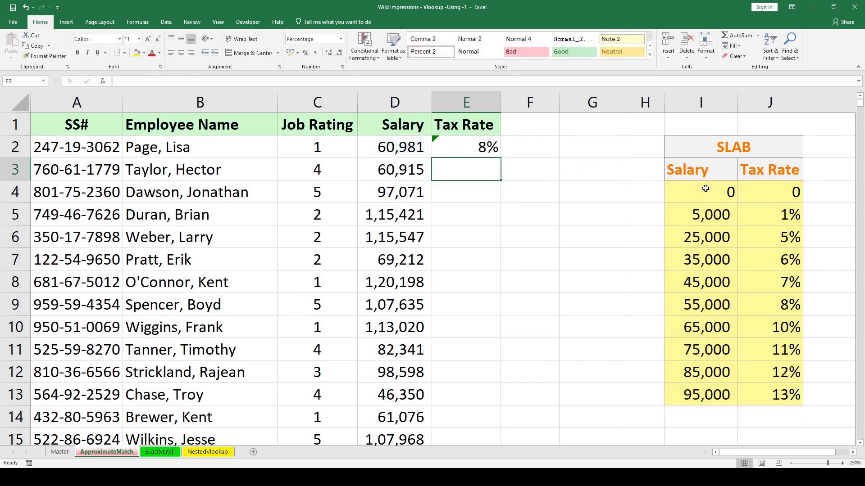
Copy the corrected VLOOKUP formula from E2 down the Tax Rate column through E742.
key("Left")
key("ctrl+Down")
key("Right")
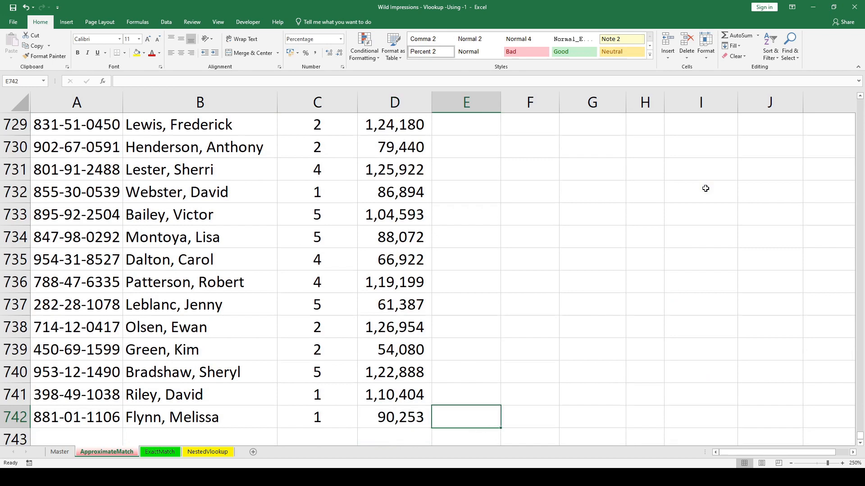
key("ctrl+shift+Up")
key("ctrl+d")
key("ctrl+Up")
key("Down")
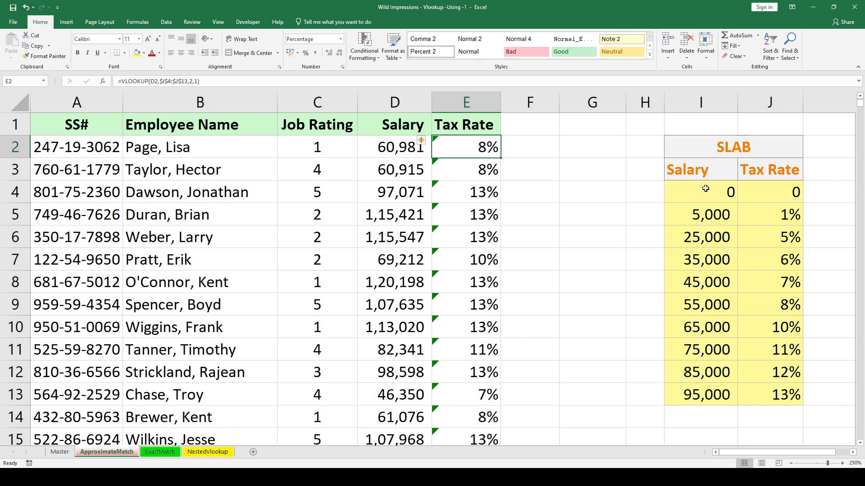
Clear the existing entry in cell F2 under Numerical Score on the ExactMatch sheet.
left_click(175, 453)
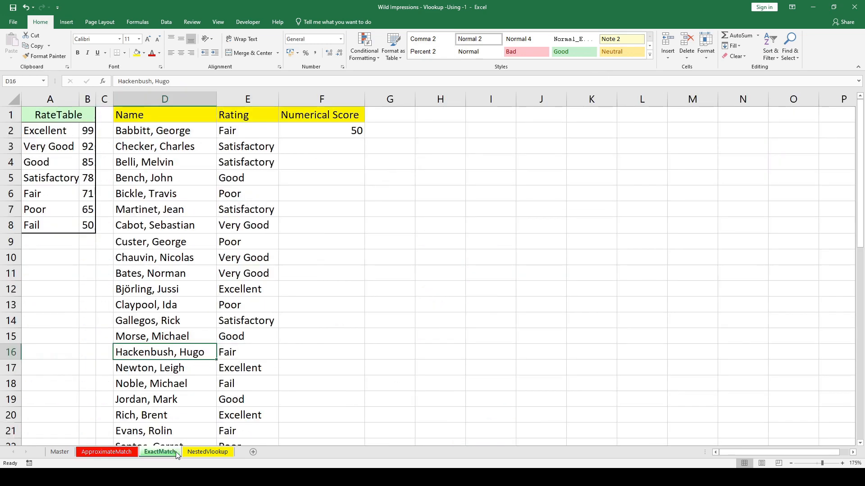
key("ctrl+Home")
key("Down")
key("Right")
key("Right")
key("Right")
key("Right")
key("Right")
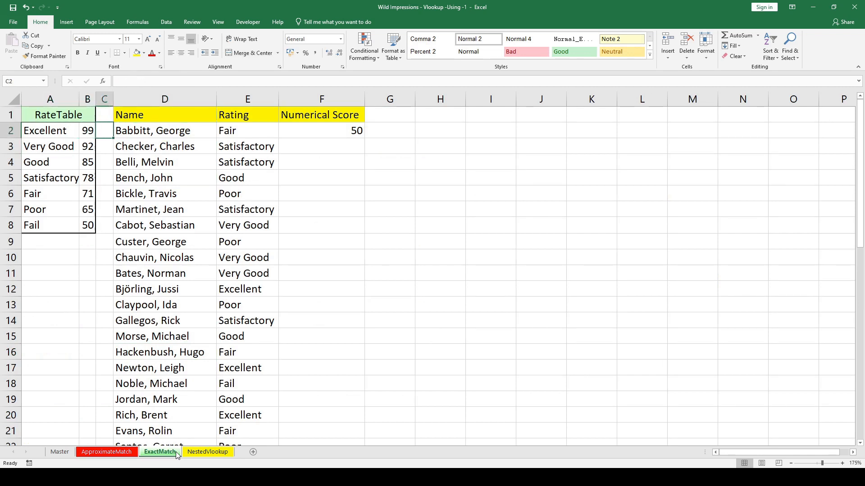
key("Delete")
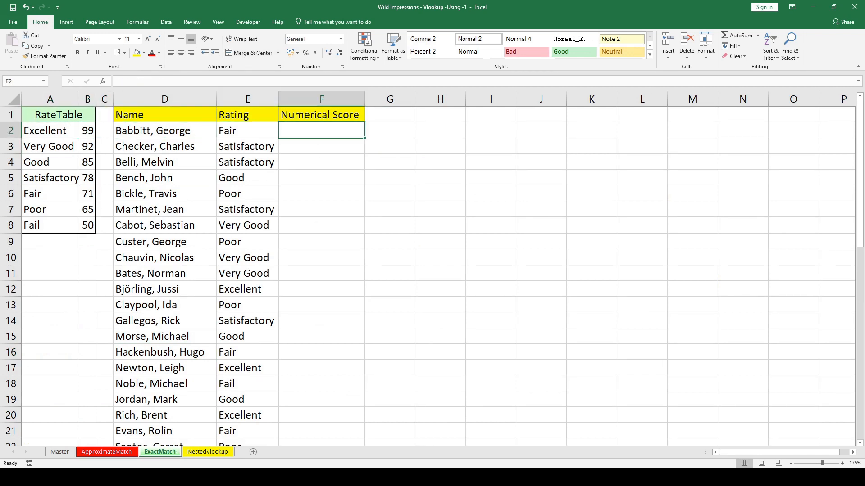
scroll(3, 419, "up", 3)
scroll(58, 401, "up", 3)
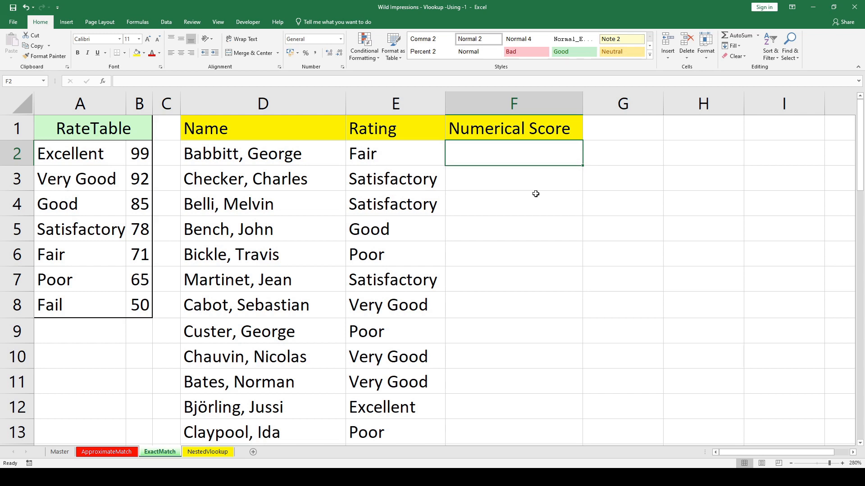
Start a VLOOKUP formula in F2 with lookup value E2 and the absolute table range $A$2:$B$8.
type("=VLO")
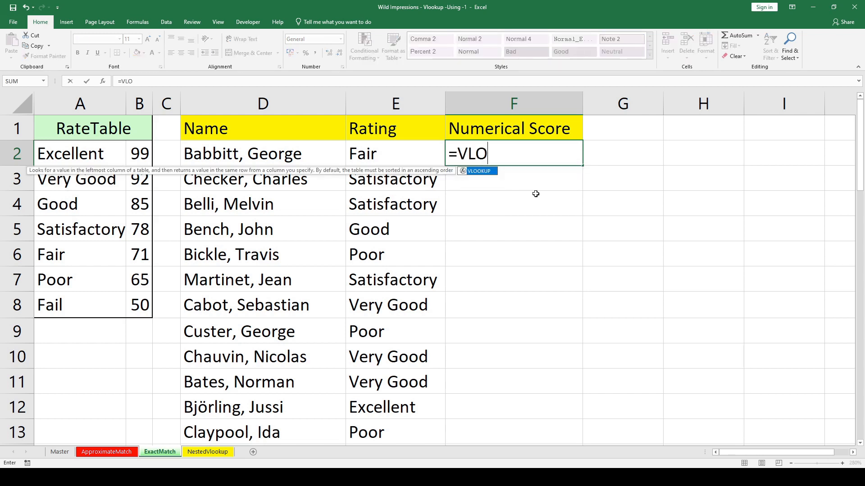
key("Tab")
key("Left")
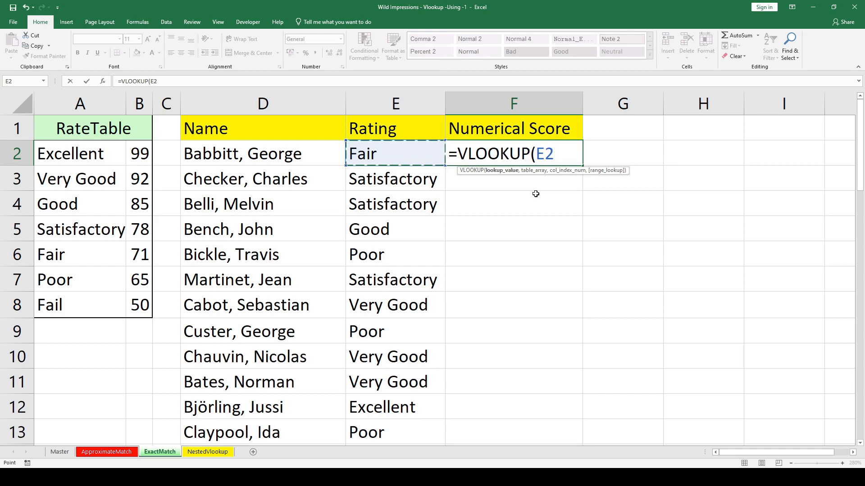
type(",")
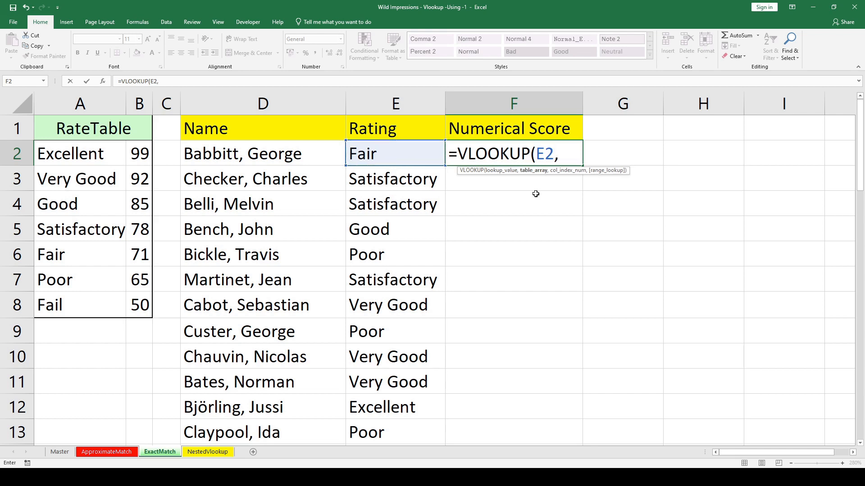
key("Left")
key("Left")
key("Left")
key("Left")
key("Left")
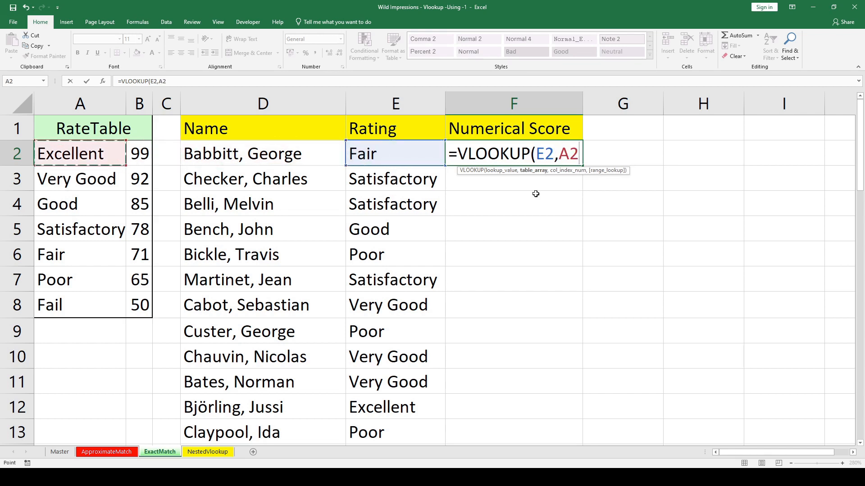
key("shift+Right")
key("ctrl+shift+Down")
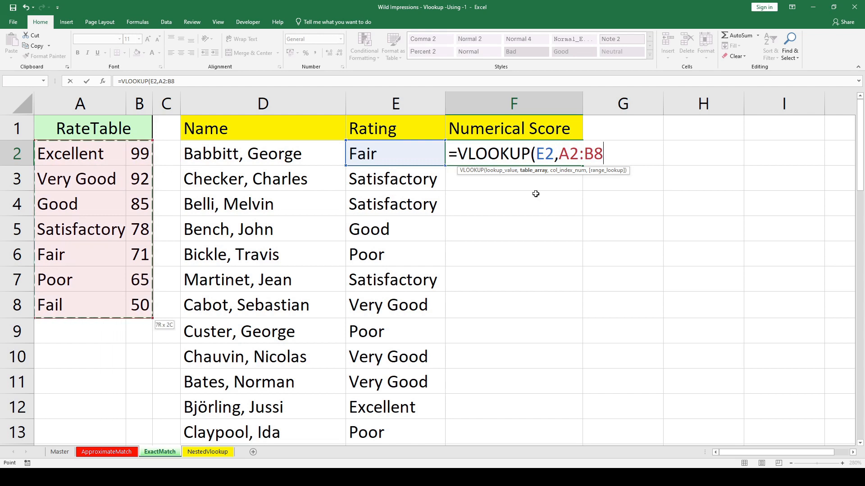
key("F4")
type(",")
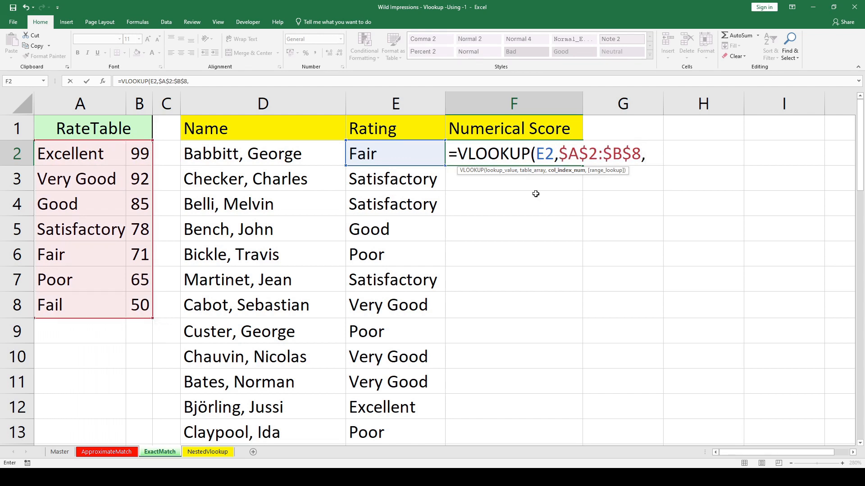
type("2,0")
Complete the VLOOKUP in F2 with column index 2 and exact match 0.
key("Return")
Copy the VLOOKUP formula from F2 down the Numerical Score column through F48.
key("Left")
key("ctrl+Down")
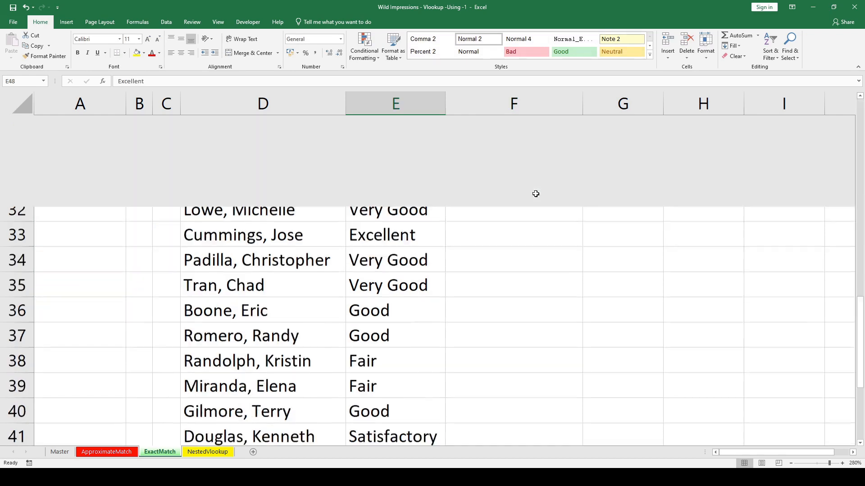
key("Right")
key("ctrl+shift+Up")
key("ctrl+d")
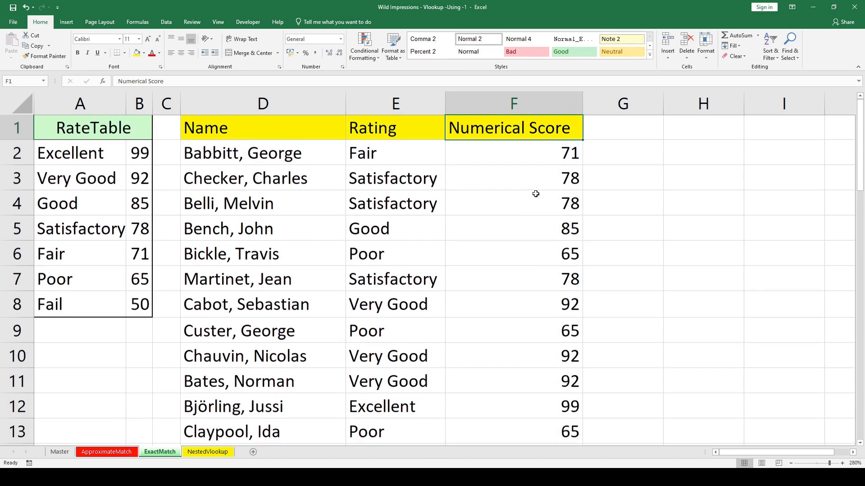
Check the copied formulas at the end of the Numerical Score column and return to F2.
left_click(535, 194)
key("ctrl+Down")
key("Down")
key("Up")
key("Up")
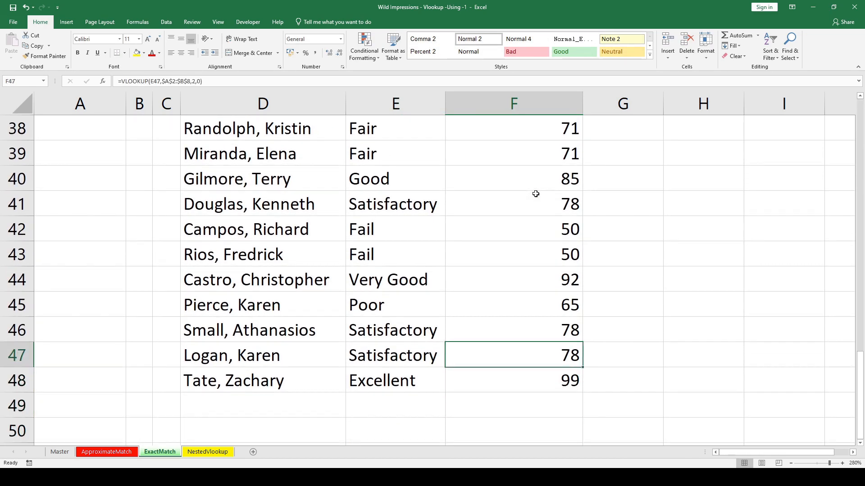
key("ctrl+Up")
key("Down")
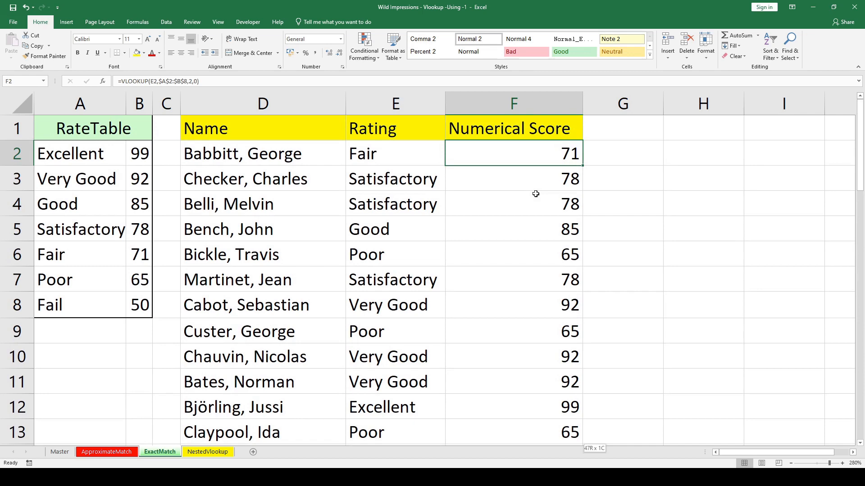
Clear all the formulas in the Numerical Score column from F2 to F48.
key("ctrl+shift+Down")
key("Delete")
key("Up")
key("Down")
type("=VLOOKUP(")
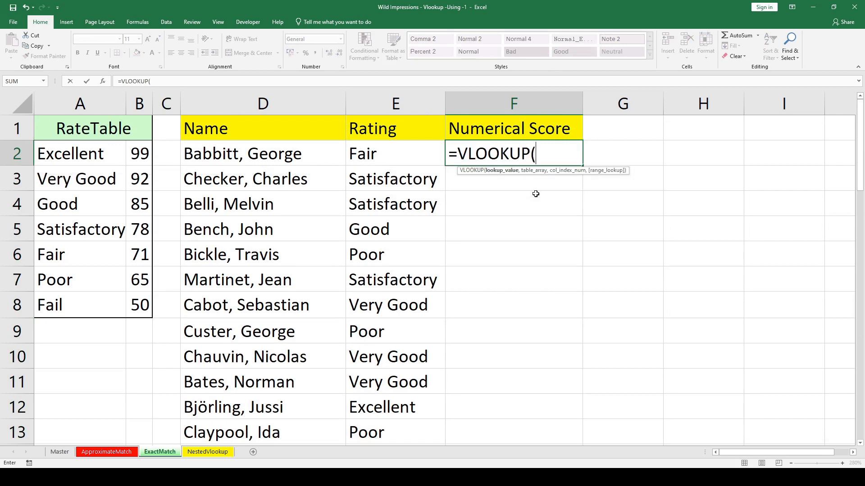
key("Left")
key("Left")
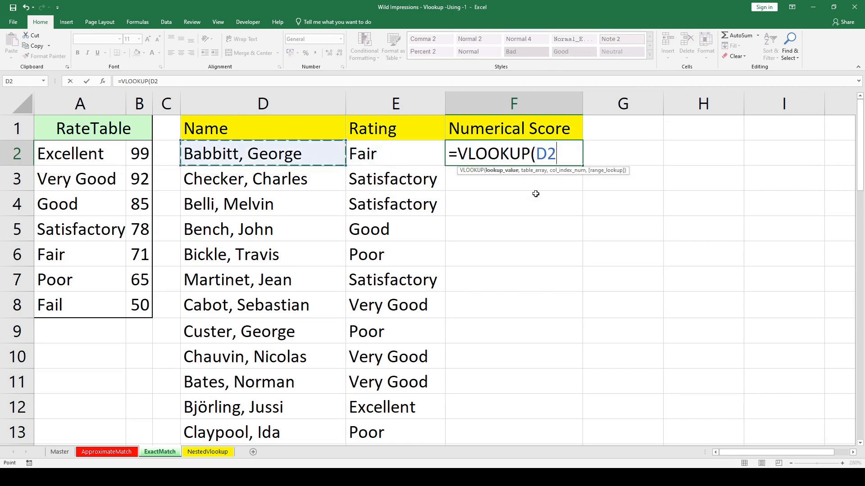
key("Right")
key("F8")
key("Left")
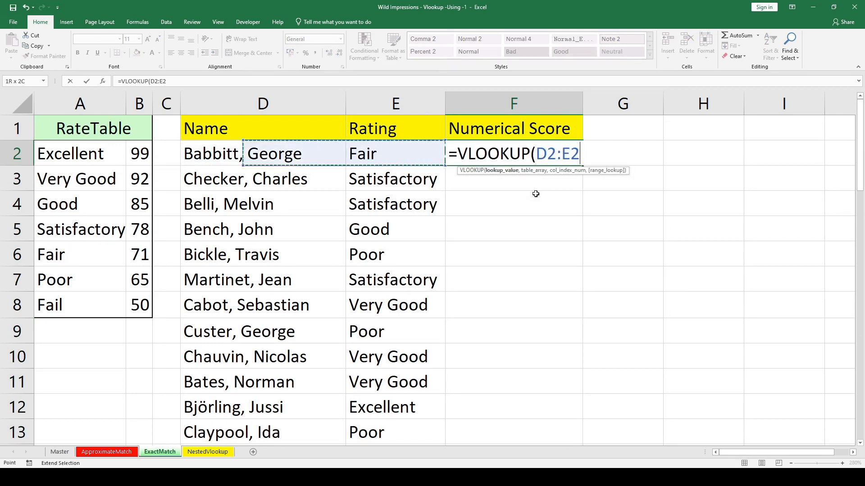
key("Escape")
Start a VLOOKUP formula in F2 with lookup value E2 and the relative table range A2:B8.
type("=VLO")
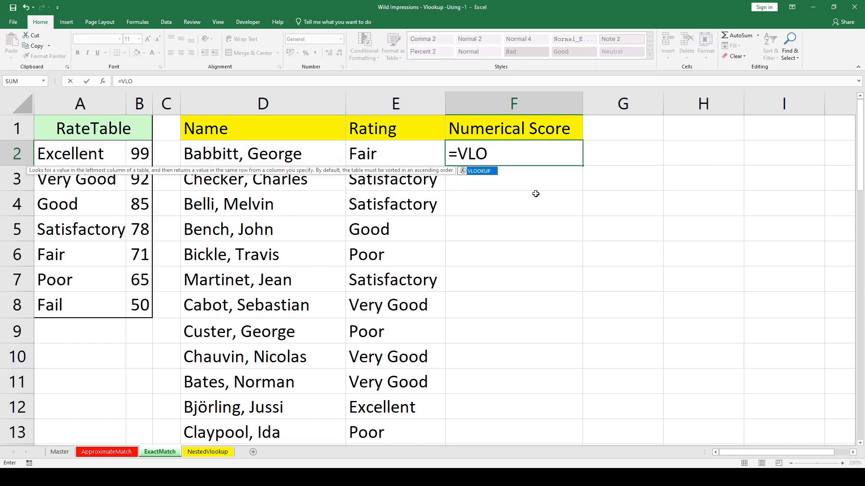
key("Tab")
key("Left")
type(",")
key("Left")
key("Left")
key("Left")
key("Left")
key("Left")
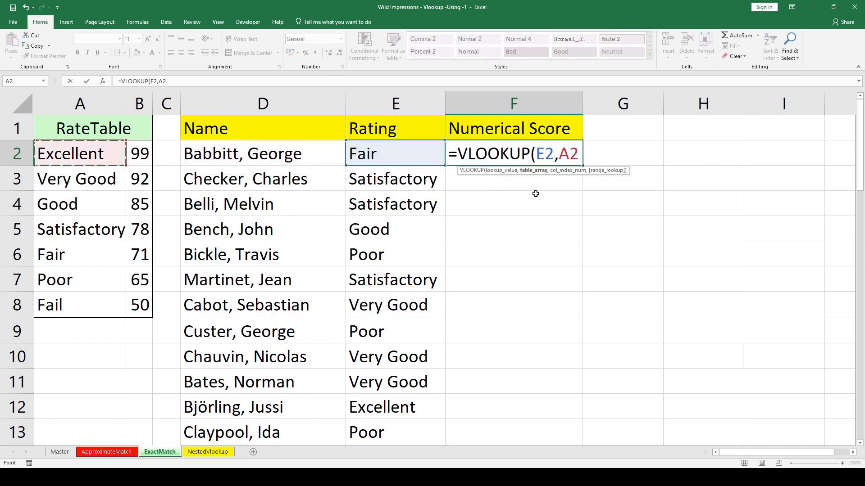
key("shift+Right")
key("ctrl+shift+Down")
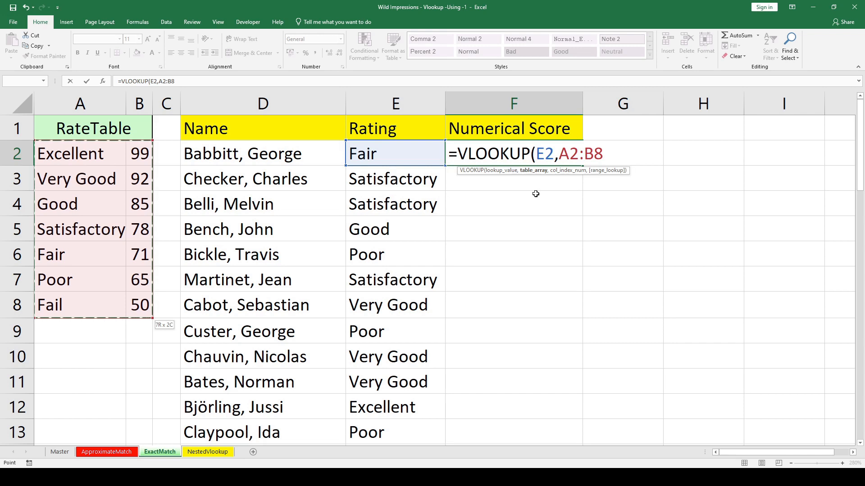
Complete the relative-range VLOOKUP in F2 with column index 2 and exact match 0.
type(",")
type("2,0")
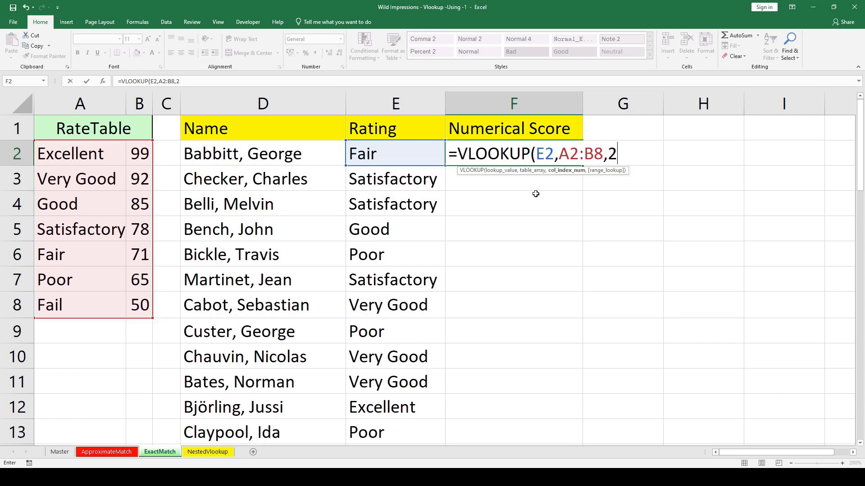
key("Return")
Fill the relative-range VLOOKUP from F2 down the Numerical Score column through F48.
key("Left")
key("ctrl+Down")
key("Right")
key("Down")
key("Up")
key("ctrl+shift+Up")
key("shift+Down")
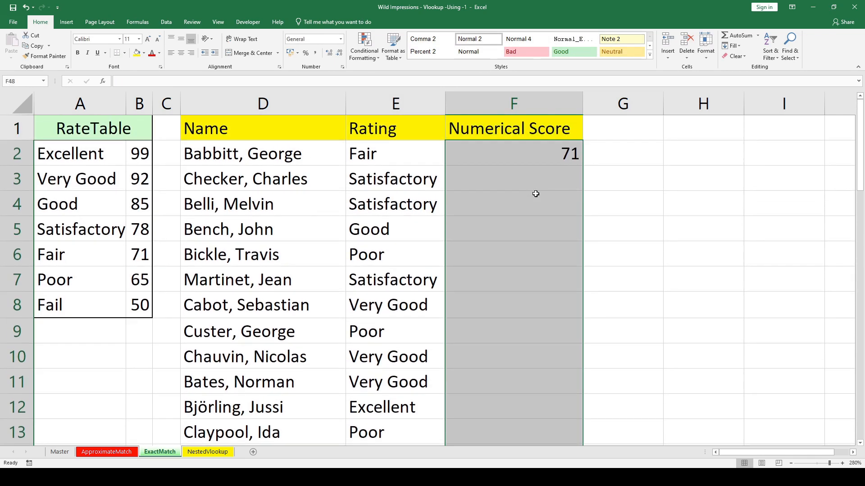
key("ctrl+d")
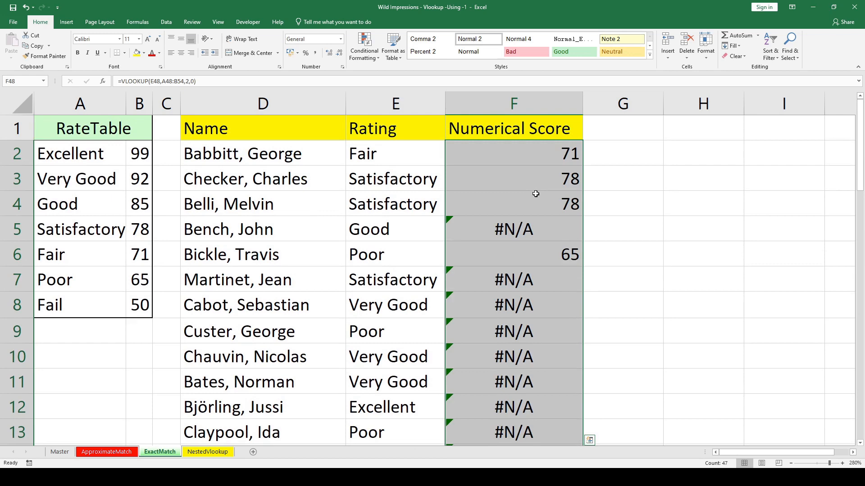
Examine which table range the copied VLOOKUP formula in F5 refers to.
key("Up")
key("ctrl+Up")
key("Down")
key("Down")
key("Down")
key("Down")
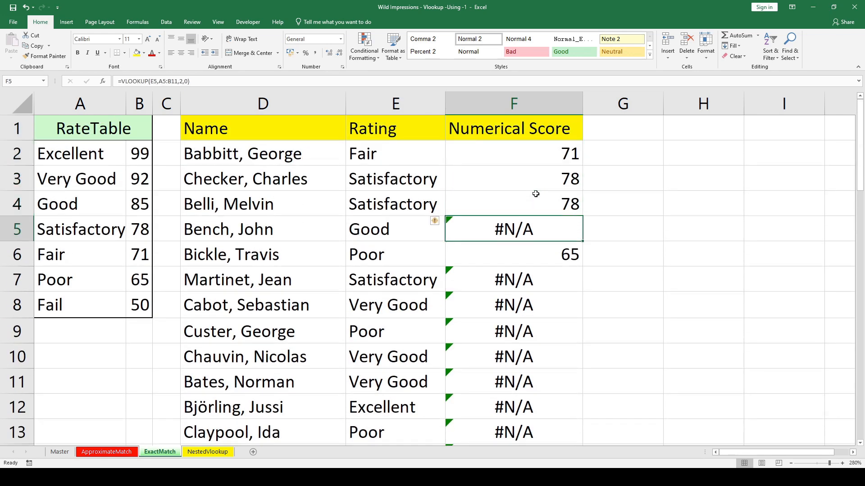
key("F2")
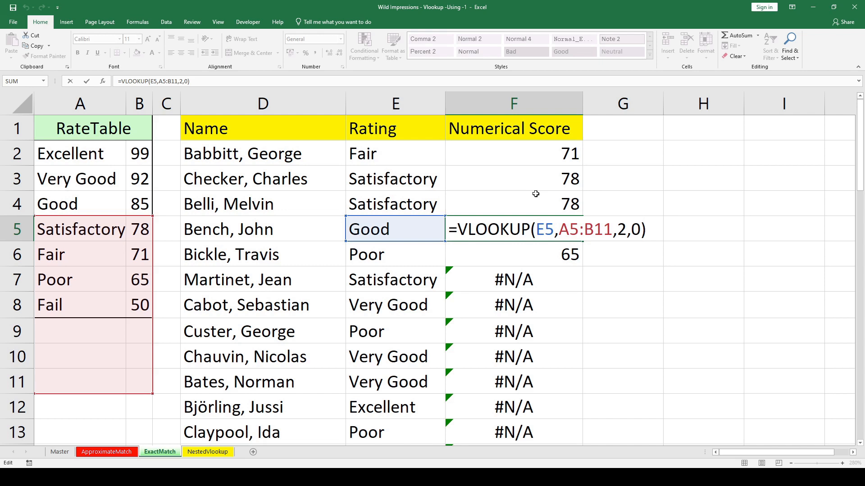
key("Return")
Examine the table range referenced by the copied formulas further down, including the one in F11.
key("Down")
key("Down")
key("Down")
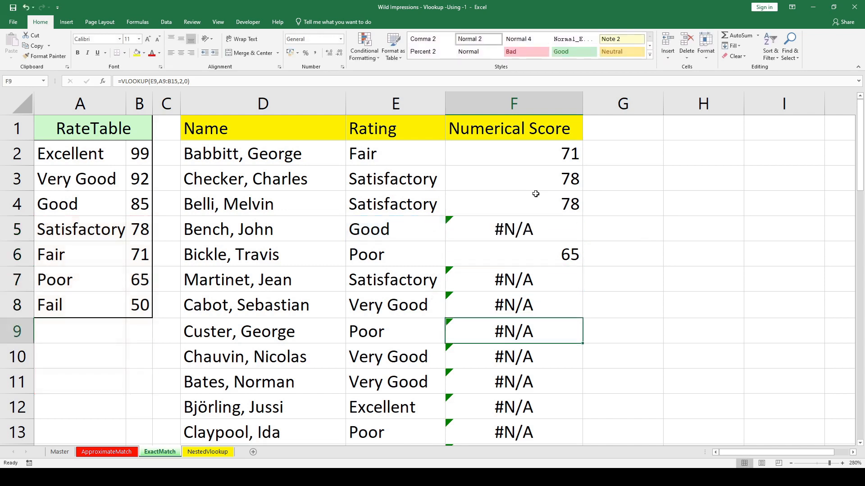
key("Down")
key("Down")
key("F2")
key("Escape")
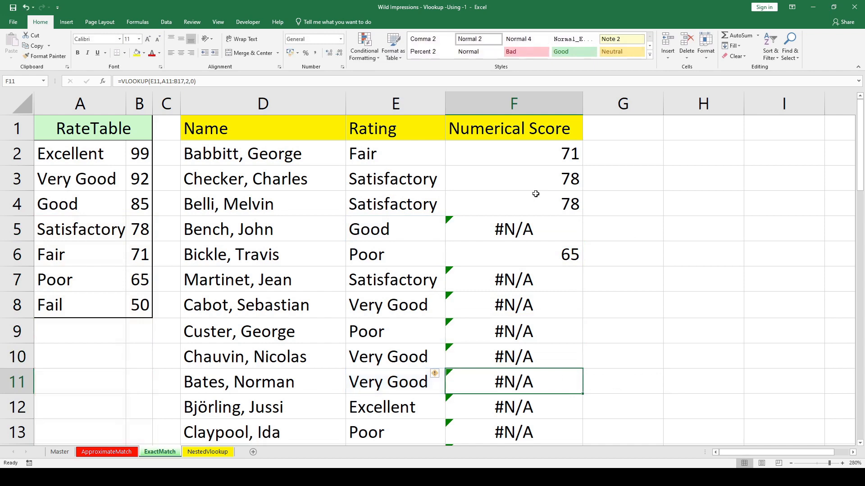
Clear the relative-range formulas from F2:F48 in the Numerical Score column.
key("ctrl+Up")
key("Down")
key("ctrl+shift+Down")
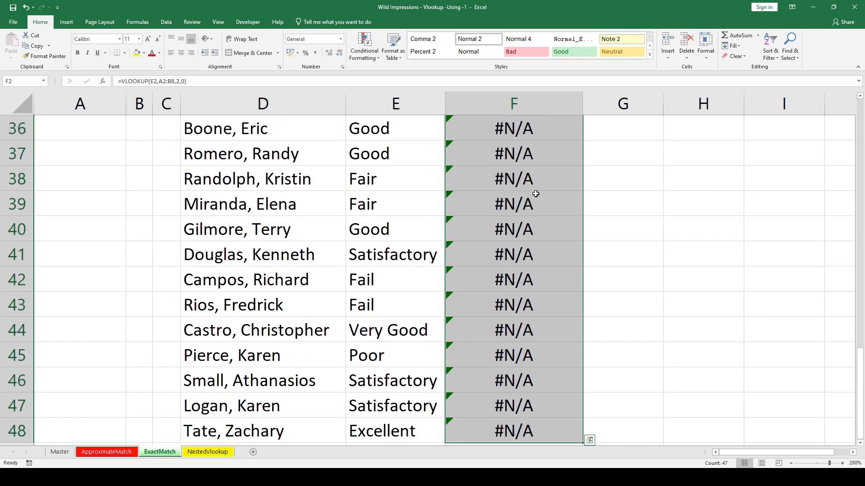
key("Delete")
key("Up")
key("Down")
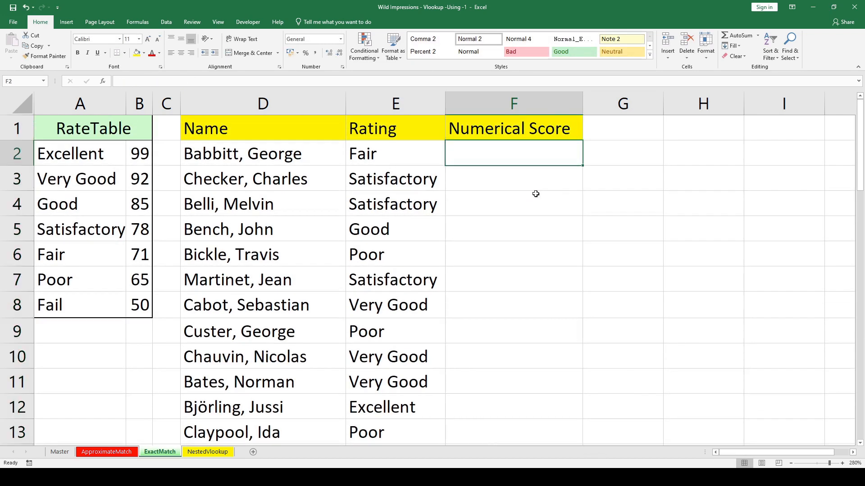
Start a new VLOOKUP formula in F2 with the rating in E2 as lookup value.
type("=VLO")
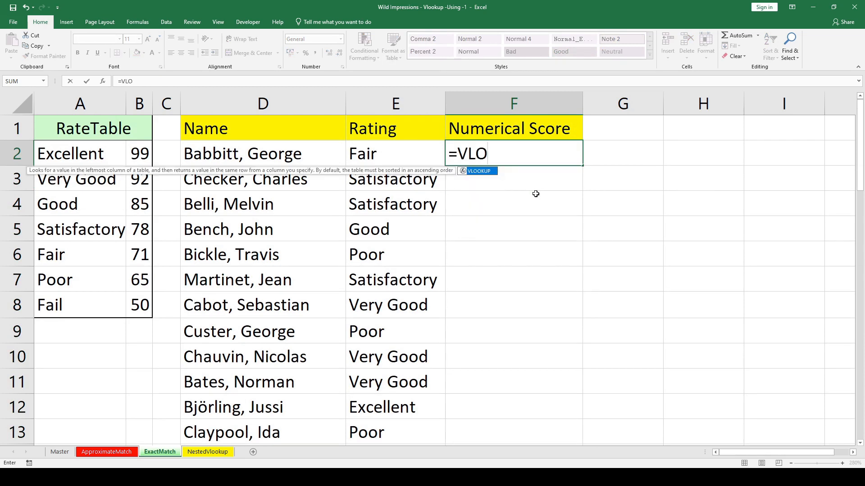
key("Tab")
key("Left")
key("Left")
key("Left")
key("Left")
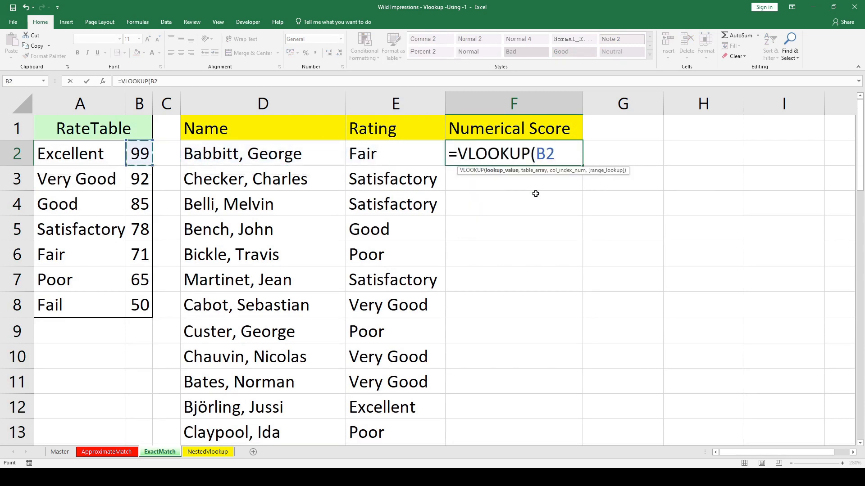
key("Right")
key("Right")
key("Right")
type(",")
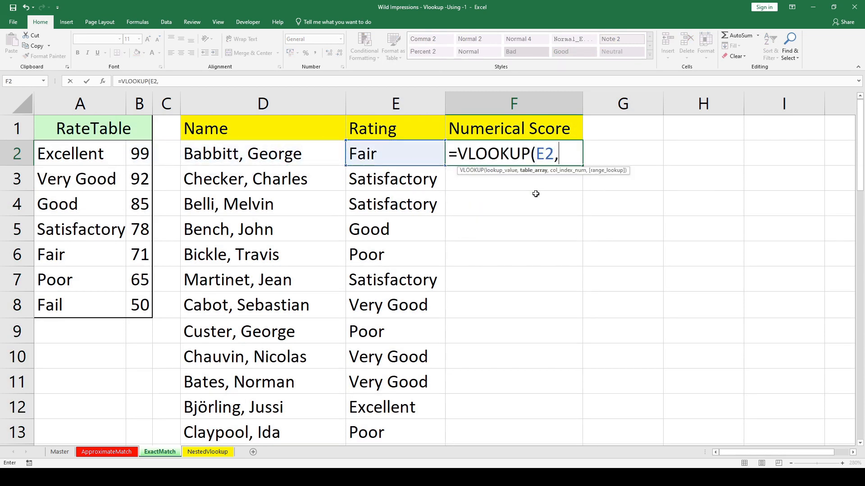
Complete the VLOOKUP in F2 with the absolute table range $A$2:$B$8, column index 2 and exact match.
key("Left")
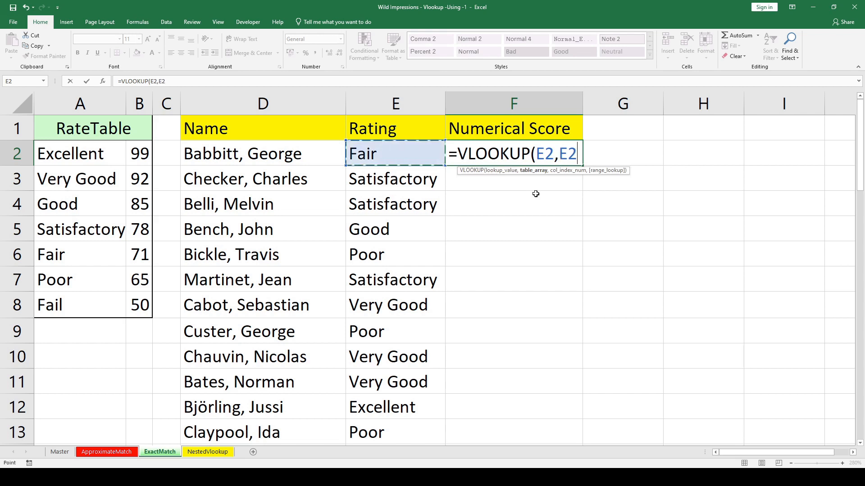
key("Left")
key("Left")
key("Left")
key("Left")
key("shift+Right")
key("shift+Down")
key("shift+Down")
key("shift+Down")
key("shift+Down")
key("shift+Down")
key("shift+Down")
key("F4")
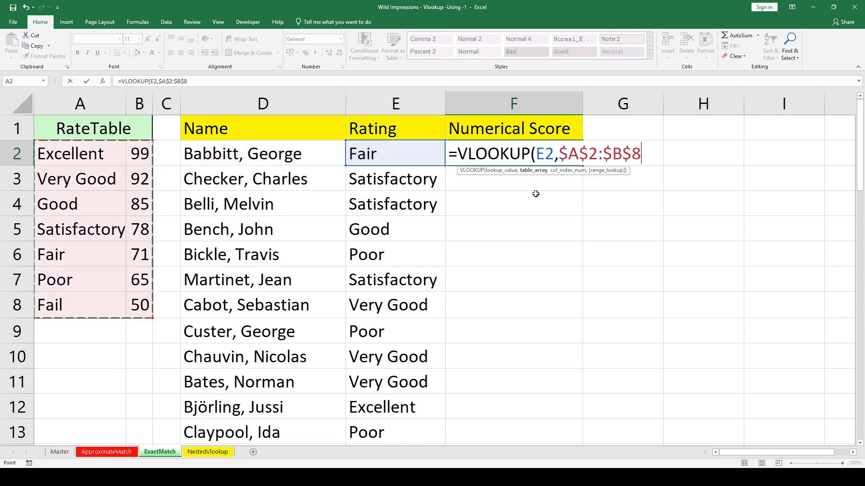
type(",2,")
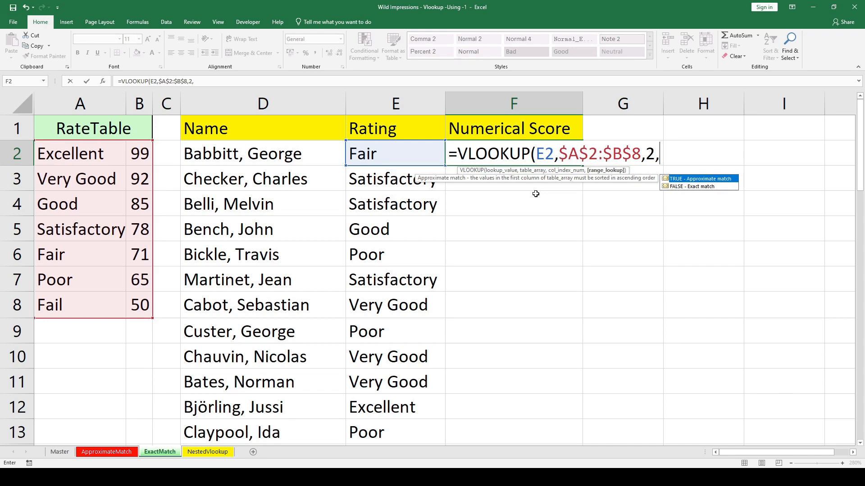
key("Return")
Copy the absolute-range VLOOKUP from F2 down the Numerical Score column through F48.
key("Left")
key("ctrl+Down")
key("ctrl+Up")
key("Down")
key("ctrl+Down")
key("Right")
key("ctrl+shift+Up")
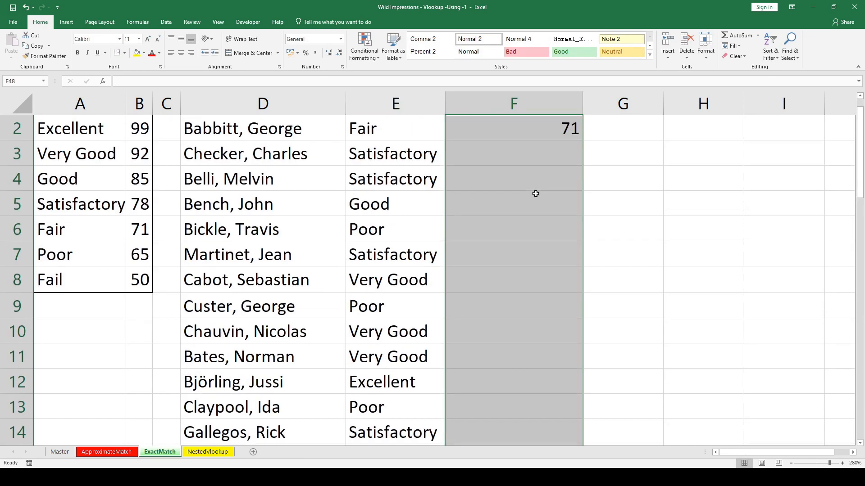
key("ctrl+d")
key("ctrl+Up")
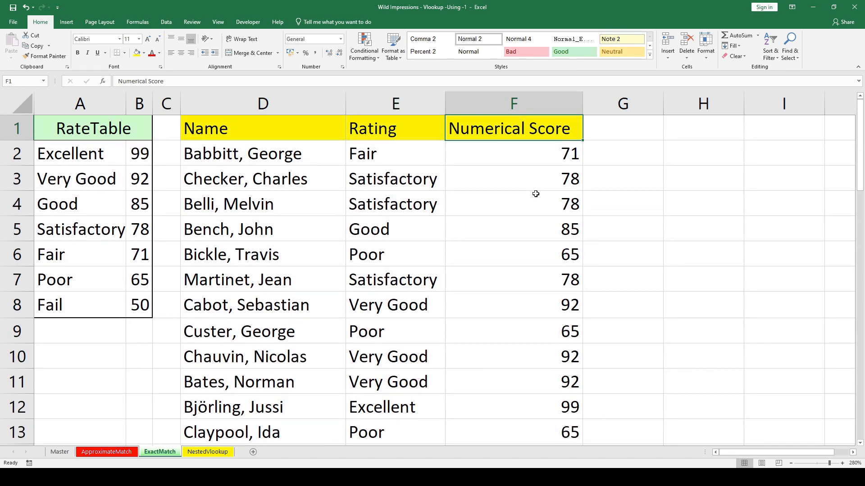
Switch to the NestedVlookup sheet and enlarge its view to 175%.
key("ctrl+Page_Down")
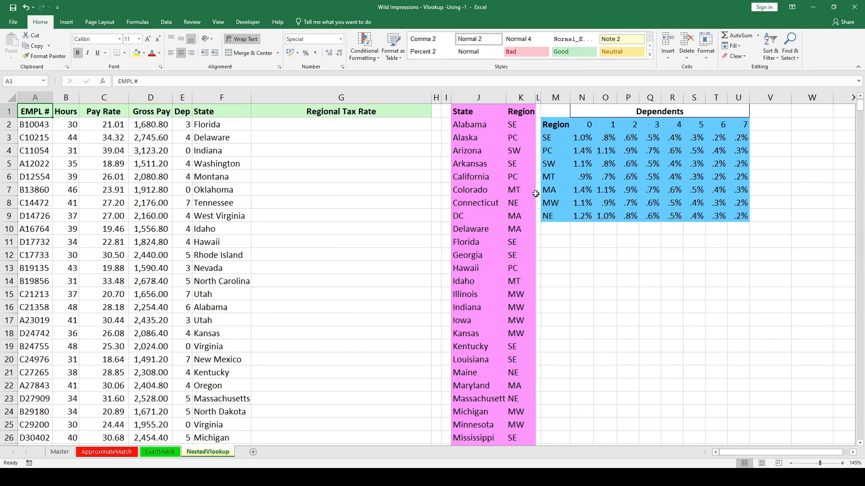
scroll(206, 241, "up", 2)
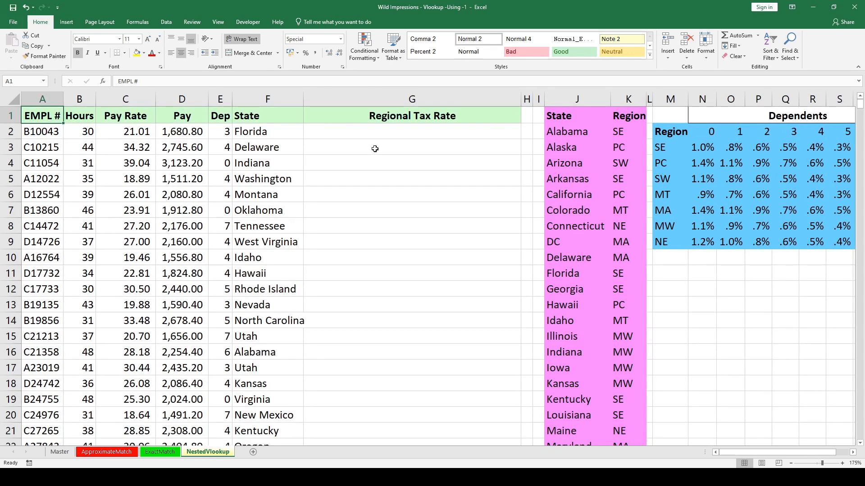
Examine the state-to-region table in J:K and the dependents rate table beside it, starting from the empty Regional Tax Rate cell G2.
left_click(381, 135)
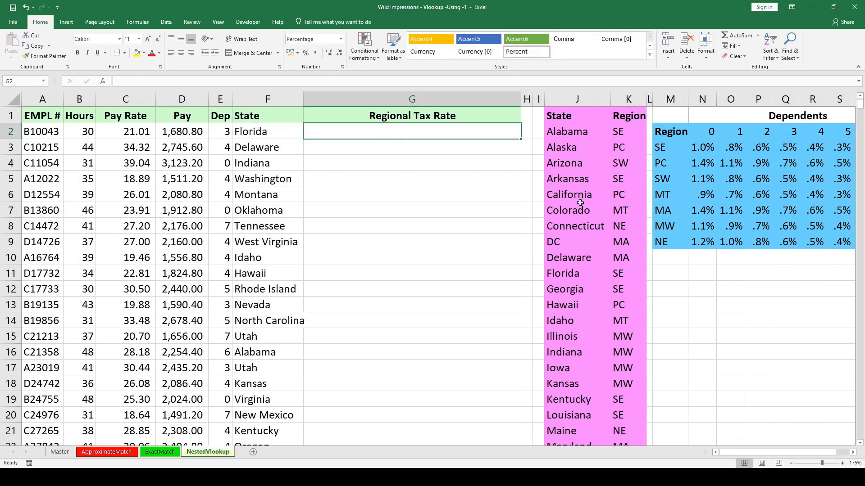
left_click(623, 134)
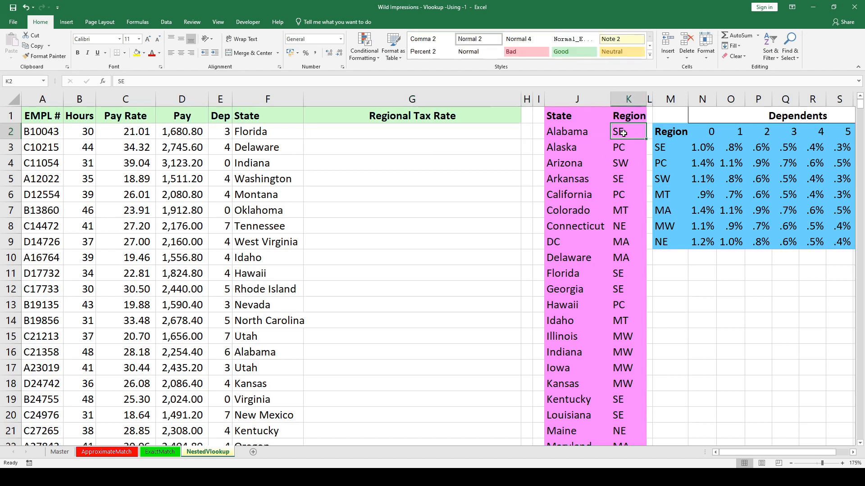
left_click(624, 148)
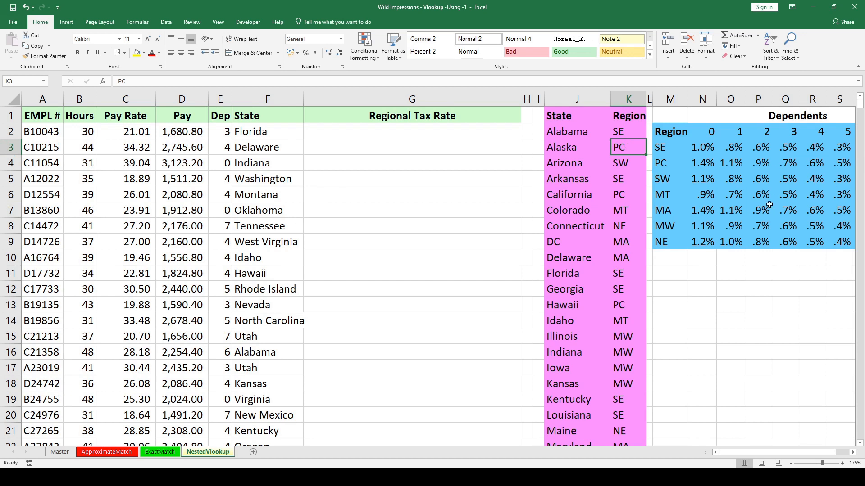
mouse_move(672, 116)
left_mouse_down()
mouse_move(851, 151)
mouse_move(844, 243)
left_mouse_up()
left_click_drag(671, 141, 671, 229)
left_click_drag(128, 147, 162, 242)
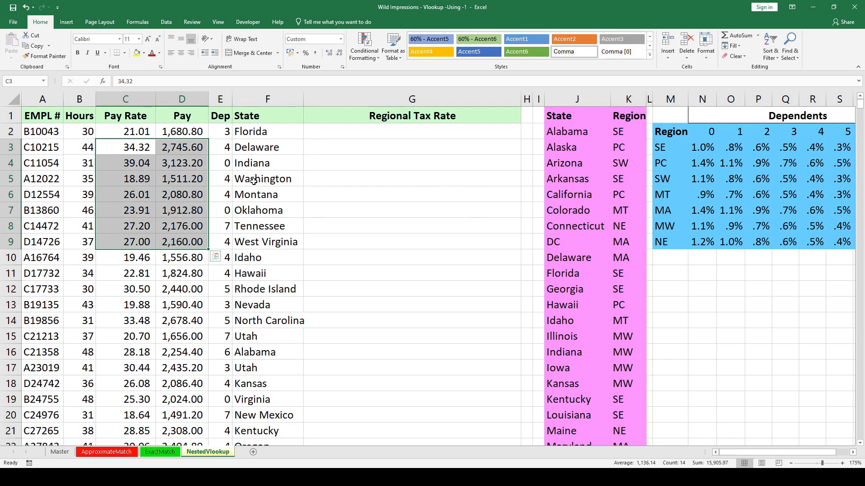
left_click(563, 158)
left_click(560, 133)
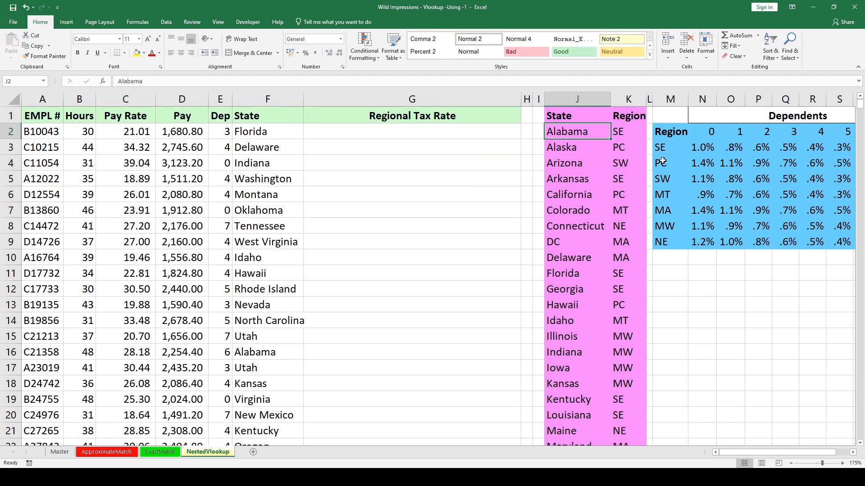
Start a VLOOKUP formula in G2 with the state in F2 as lookup value.
left_click(451, 136)
type("=VLOOKUP(")
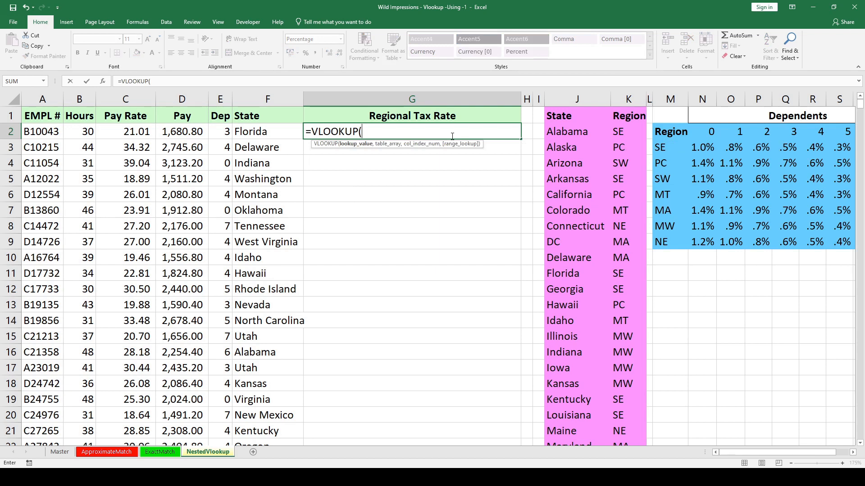
key("Left")
type(",")
Complete the VLOOKUP in G2 with the absolute table range $J$2:$K$52, column index 2 and exact match.
key("Right")
key("Right")
key("Right")
key("shift+Right")
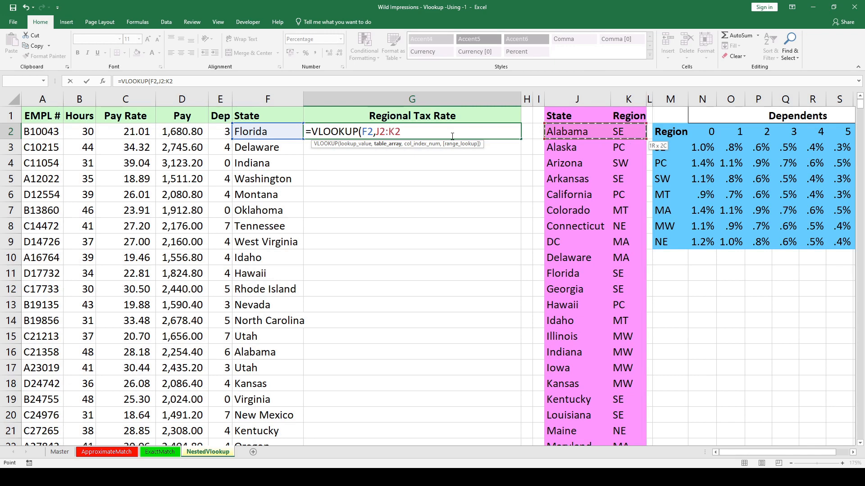
key("ctrl+shift+Down")
key("F4")
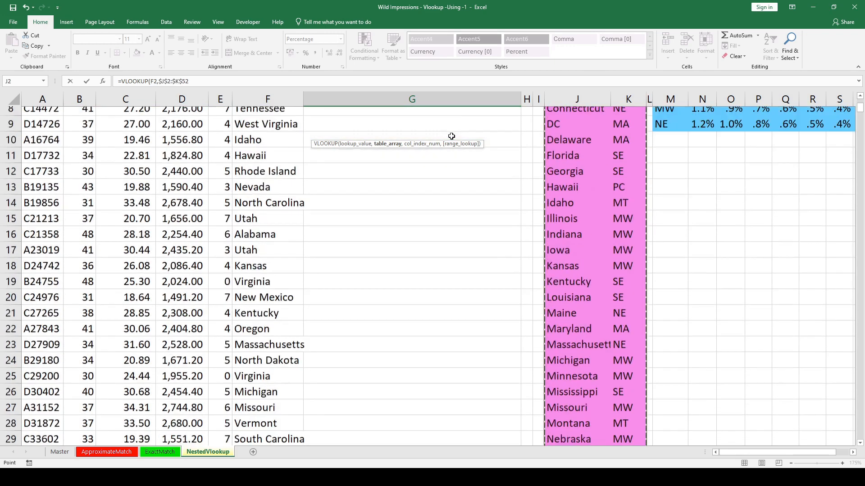
type(",2,0")
key("Return")
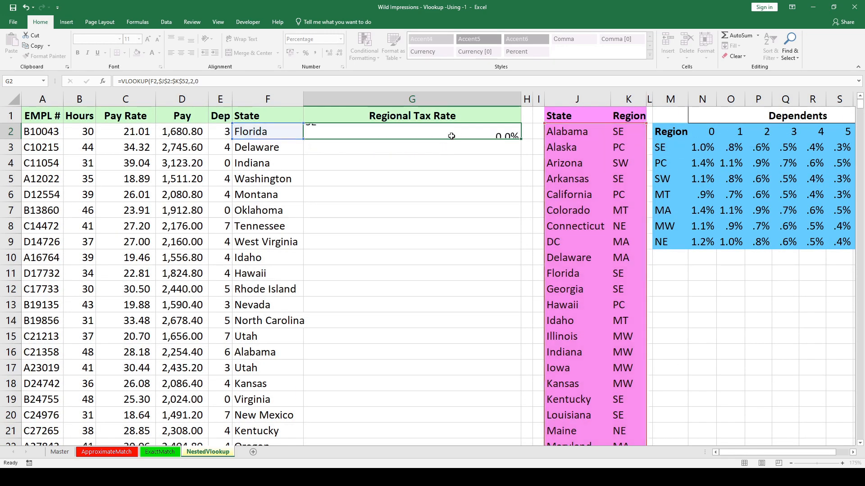
Copy the region lookup from G2 down the Regional Tax Rate column through G109.
key("Left")
key("ctrl+Down")
key("Right")
key("ctrl+shift+Up")
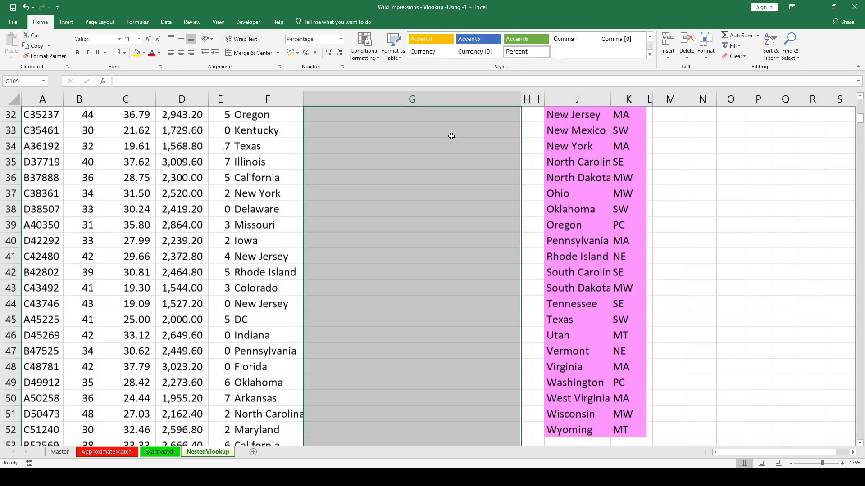
key("ctrl+d")
left_click(451, 135)
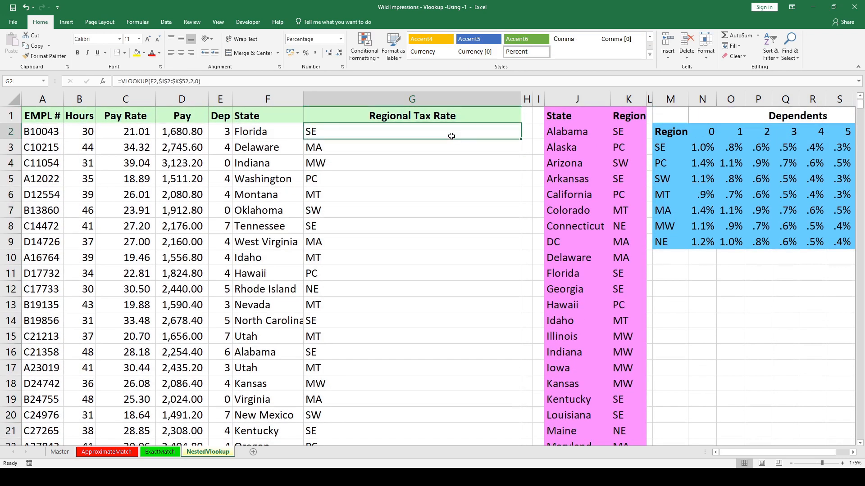
Review the region lookup formula in G2, then highlight the whole dependents rate table M2:U9.
key("F2")
key("Escape")
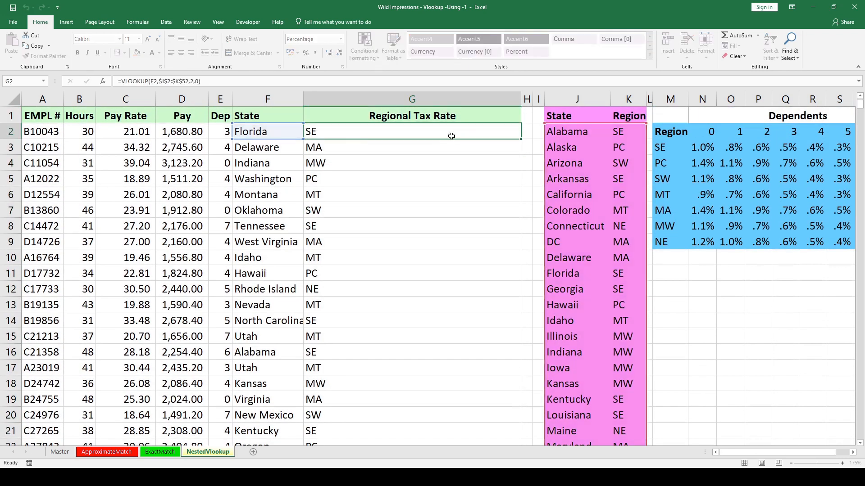
key("ctrl+Right")
key("ctrl+Right")
key("ctrl+Right")
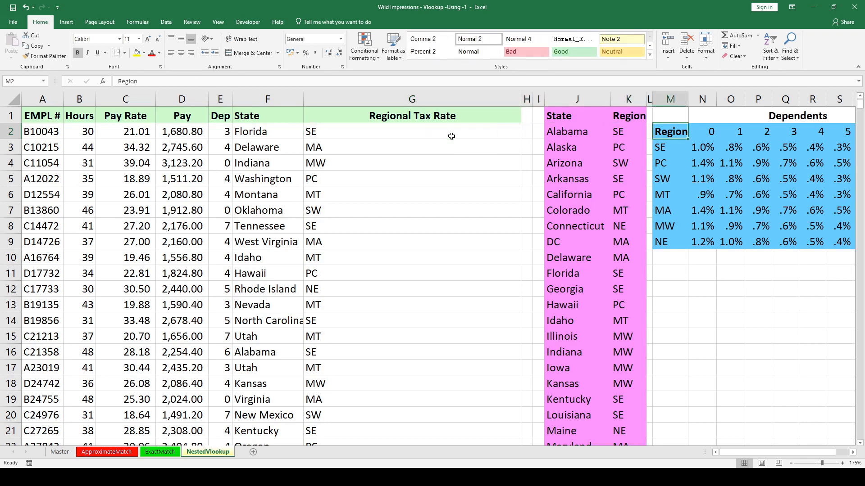
key("ctrl+shift+Right")
key("ctrl+shift+Down")
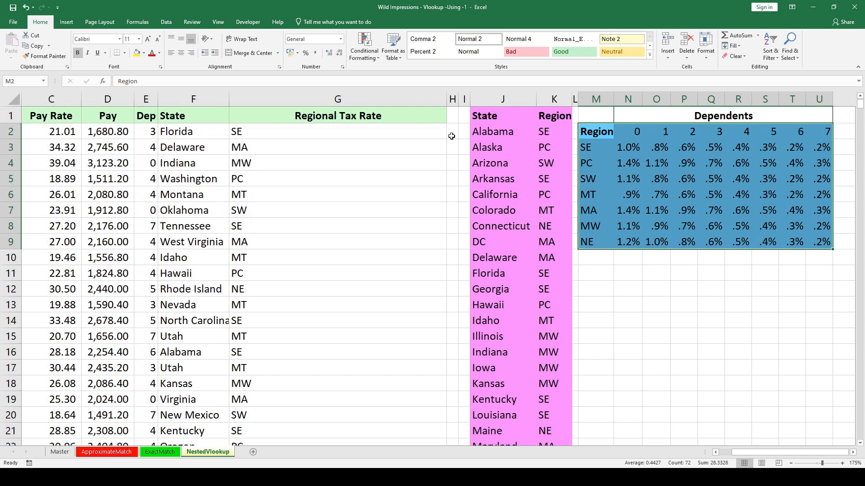
Examine the dependents headings from 0 to 7 across the rate table and return to G2.
key("Left")
key("Left")
key("Left")
key("Left")
key("Left")
key("Left")
key("Left")
key("Right")
key("Right")
key("Right")
key("Right")
key("Right")
key("Right")
key("Right")
key("Right")
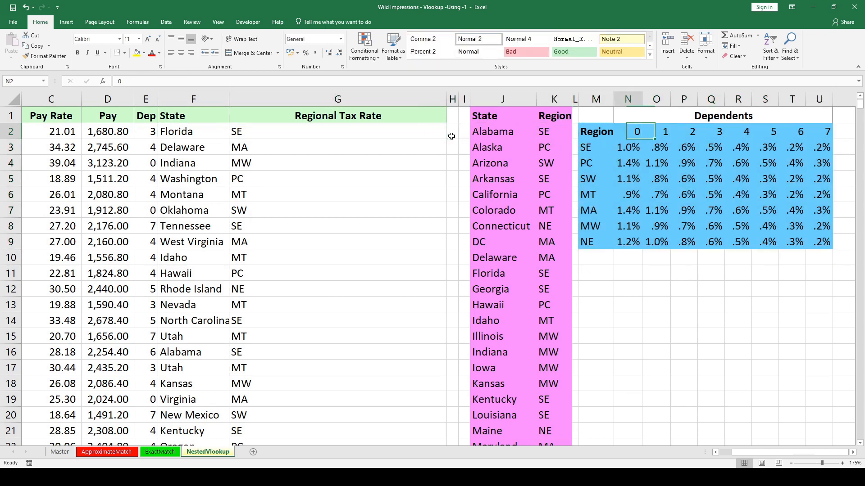
key("Right")
key("Right")
key("Right")
key("Right")
key("Right")
key("Right")
key("ctrl+Left")
key("ctrl+Left")
key("ctrl+Left")
key("ctrl+Left")
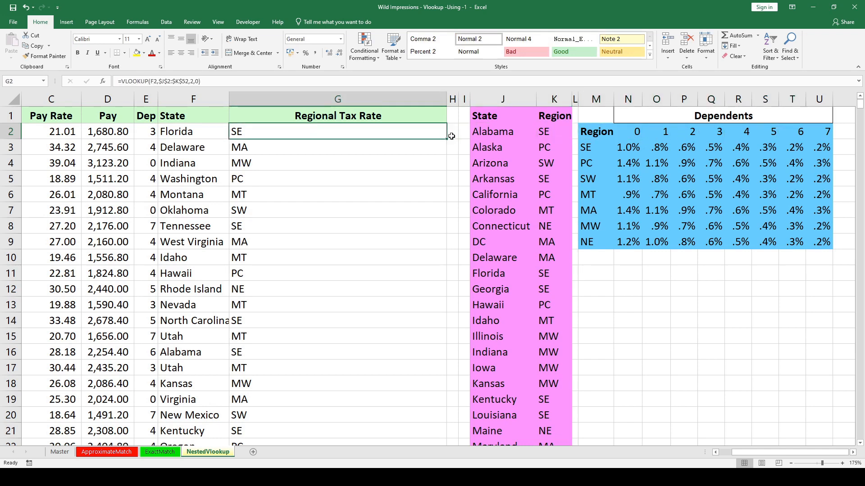
Trace the first employee's rate from the dependents in E2 and the state in F2 to the SE row under 3 dependents.
key("ctrl+Left")
key("Right")
key("Right")
key("Right")
key("Right")
key("Right")
key("Left")
key("Up")
key("Down")
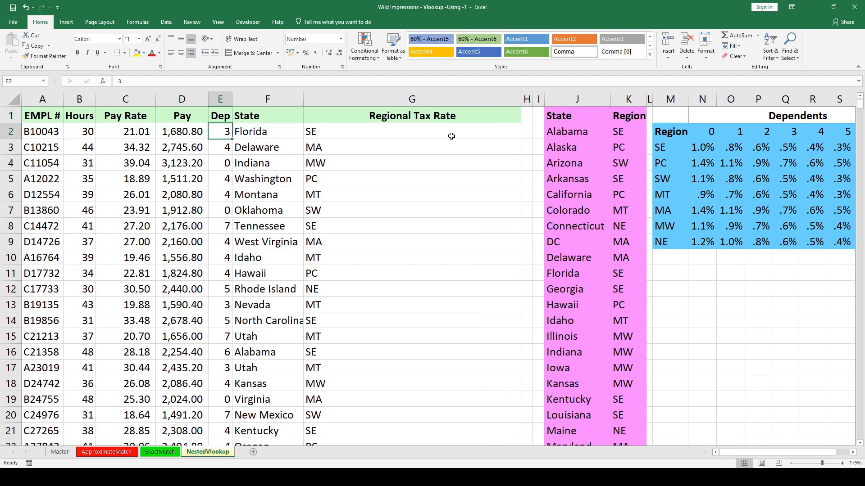
key("Right")
key("Right")
key("Right")
key("Right")
key("Right")
key("Right")
key("Right")
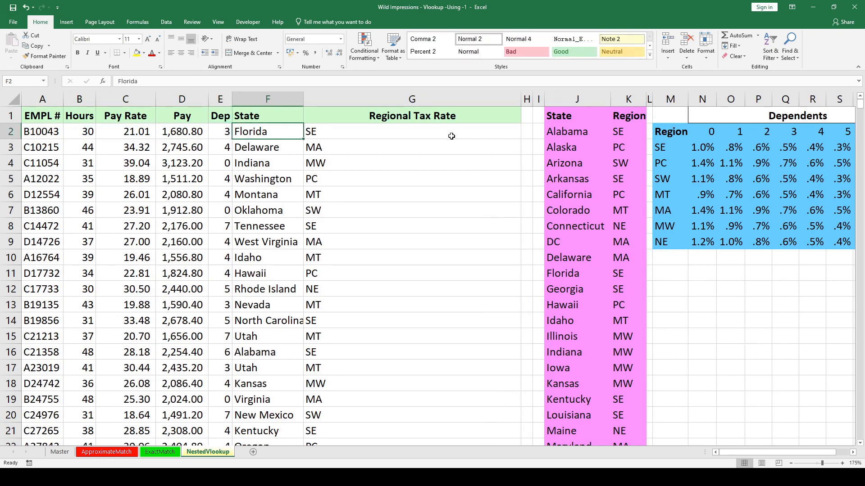
key("Right")
key("Right")
key("Right")
key("Down")
key("Right")
key("Right")
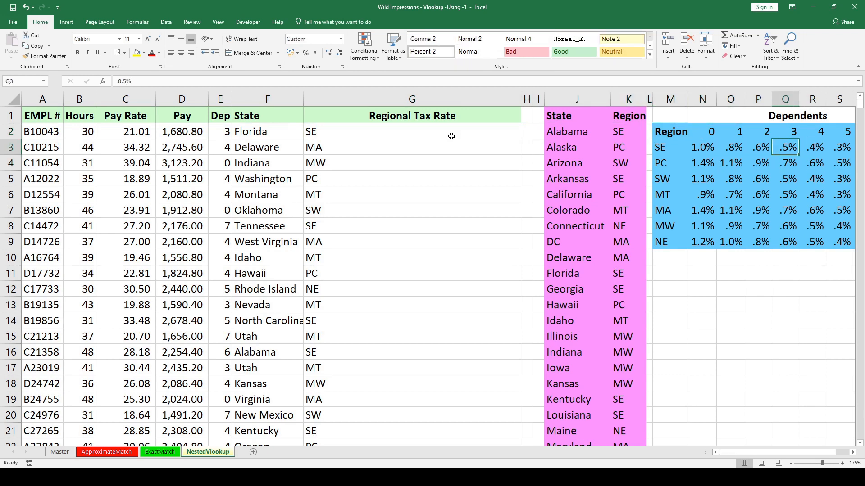
key("Left")
key("Left")
key("Left")
key("Left")
key("Left")
key("Left")
key("Left")
key("Left")
key("Left")
key("Left")
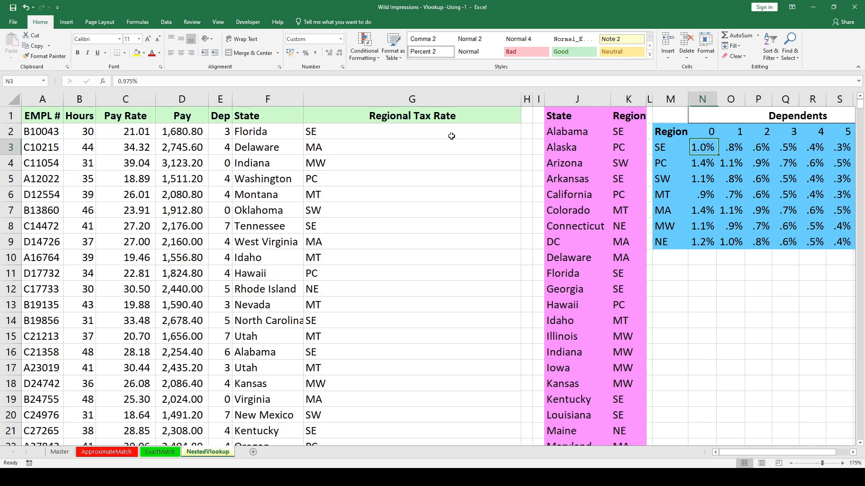
key("Up")
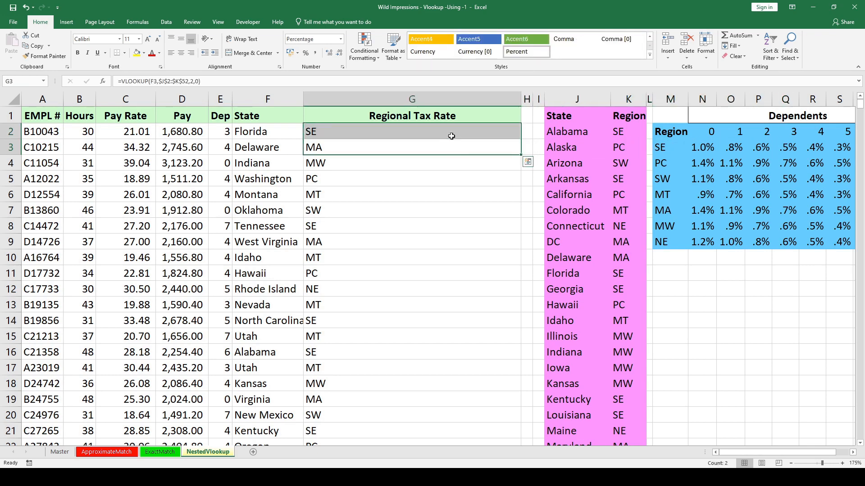
Review the arguments of the region lookup formula in G2 without changing it.
key("F2")
key("Escape")
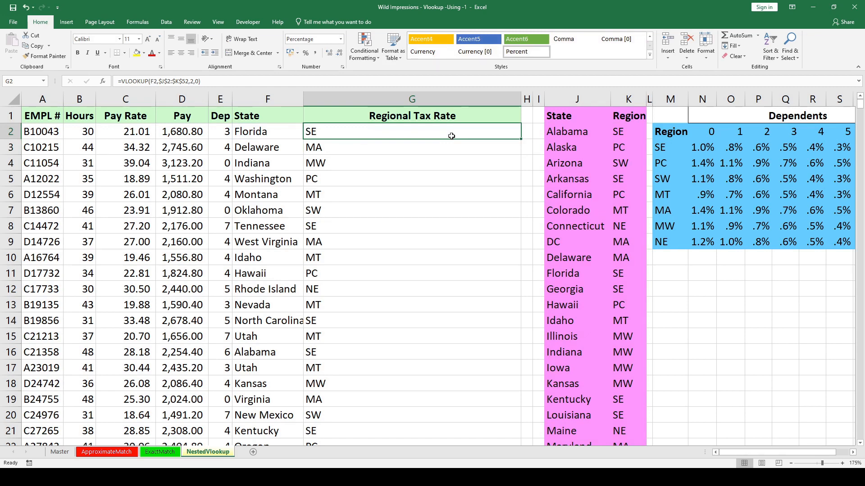
key("F2")
key("Escape")
key("F2")
key("Escape")
key("F2")
key("Tab")
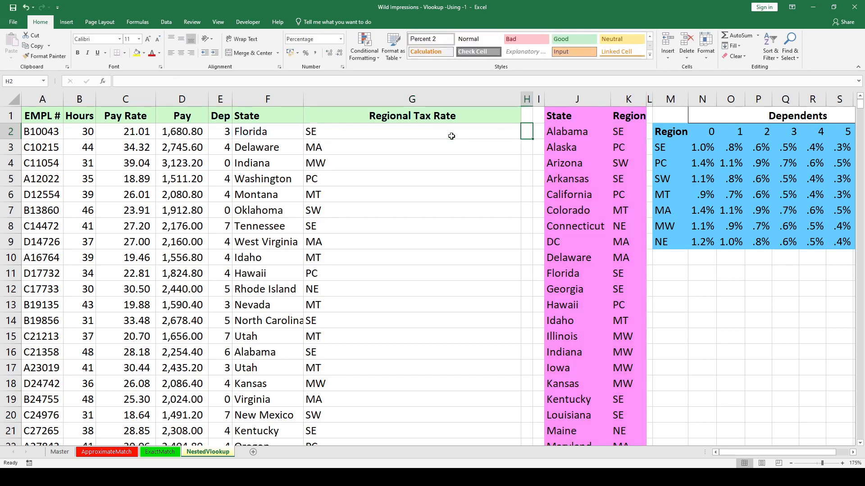
Insert a new column H beside Regional Tax Rate and narrow columns G and H until the whole rate table fits in view.
key("ctrl+space")
key("ctrl+shift+plus")
key("shift+BackSpace")
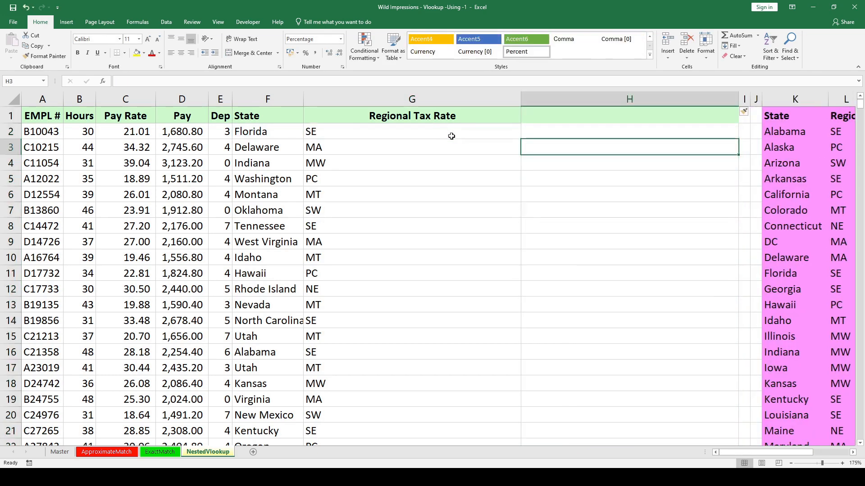
left_click_drag(521, 99, 346, 98)
left_click_drag(563, 99, 419, 99)
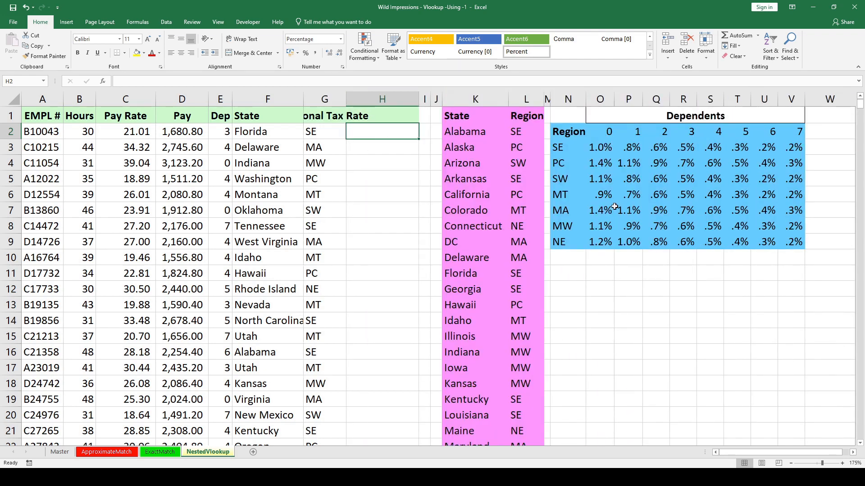
Start a VLOOKUP formula in H2 with the region in G2 as lookup value.
type("=VLO")
key("Tab")
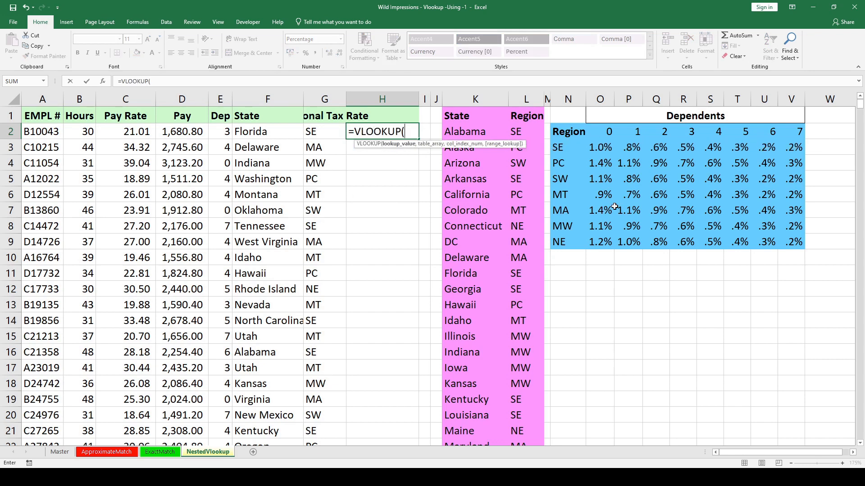
key("Left")
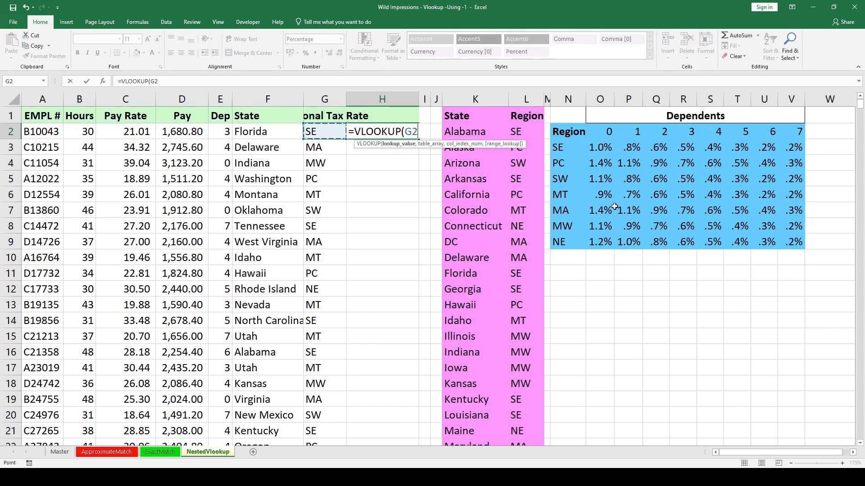
type(",")
Set the table array of the H2 lookup to the absolute rate table range $N$3:$V$9.
key("Right")
key("Right")
key("Right")
key("Right")
key("Right")
key("Right")
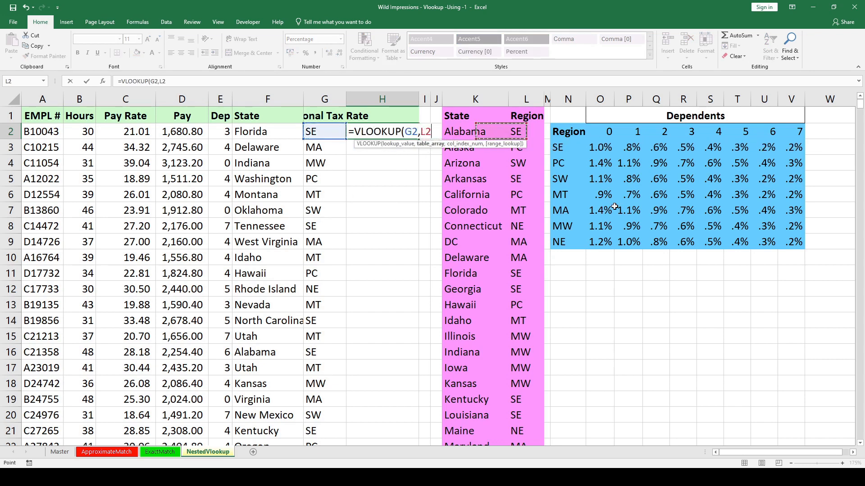
key("Down")
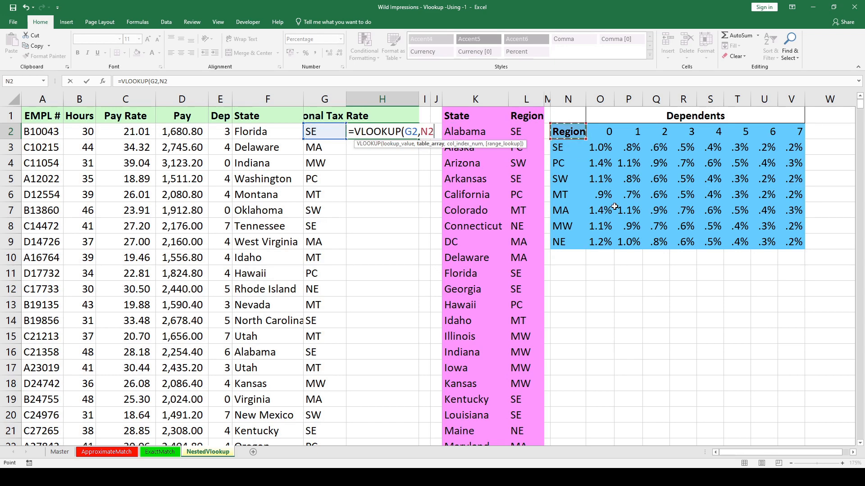
key("ctrl+shift+Right")
key("ctrl+shift+Down")
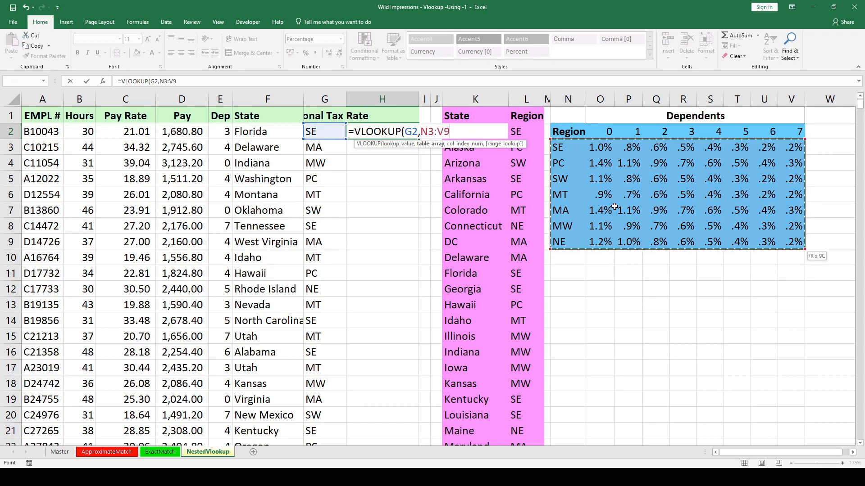
key("F4")
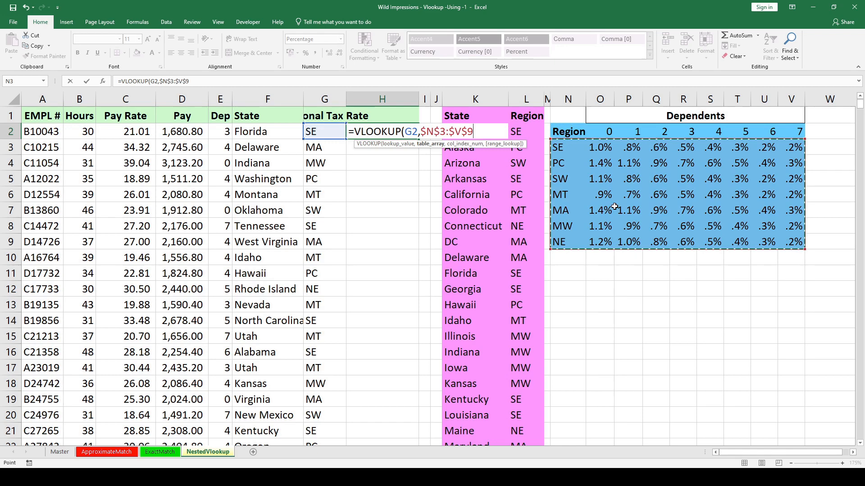
type(",")
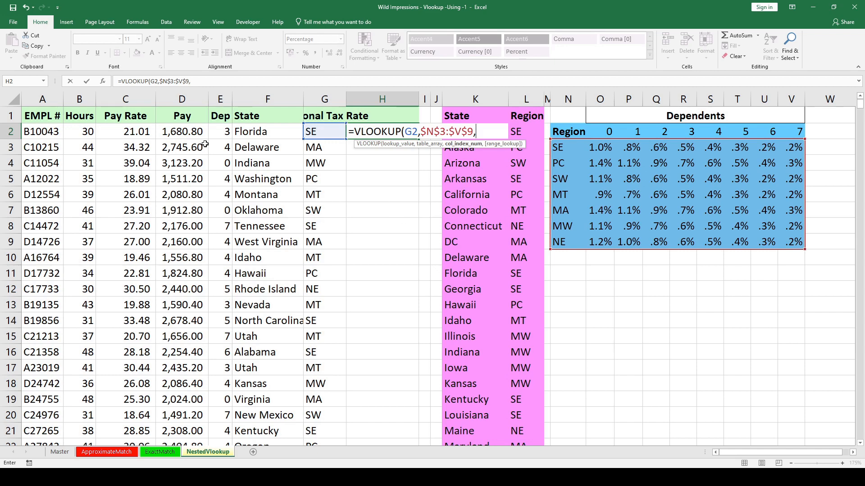
Complete the H2 lookup with E2 as the column index and 0 for an exact match.
left_click(224, 129)
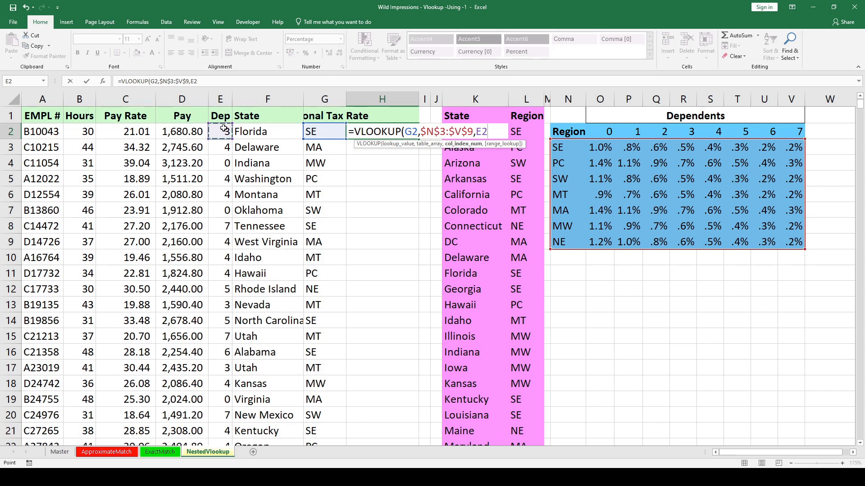
type(",0")
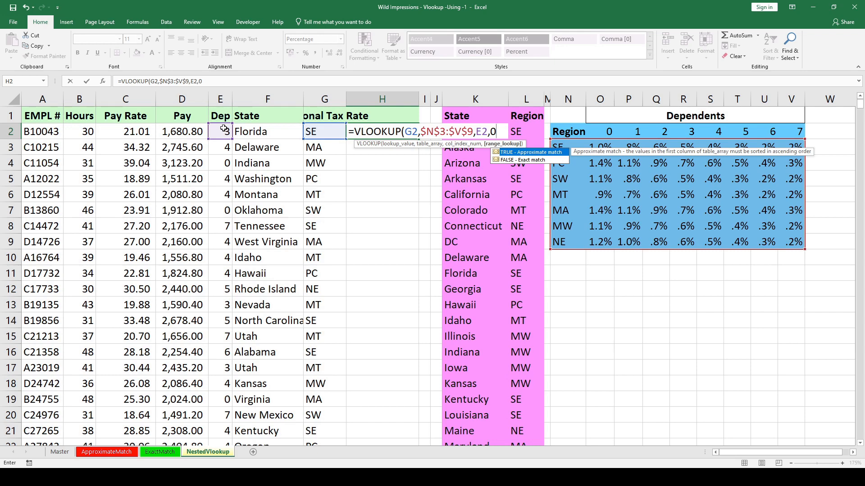
type("\\")
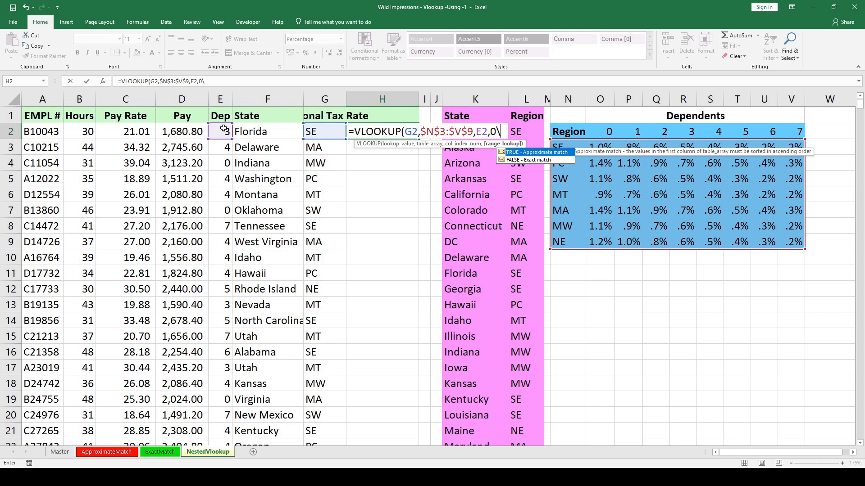
key("BackSpace")
type(")")
key("Return")
key("Up")
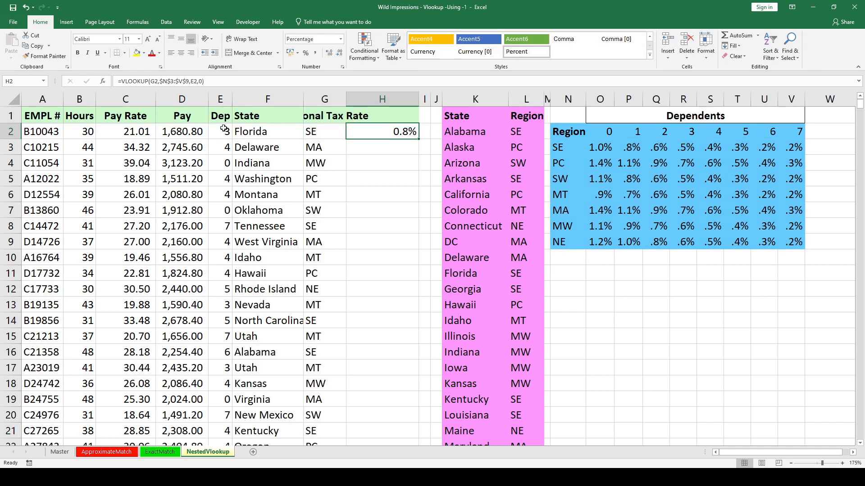
Change the column index of the H2 lookup to E2+1.
key("F2")
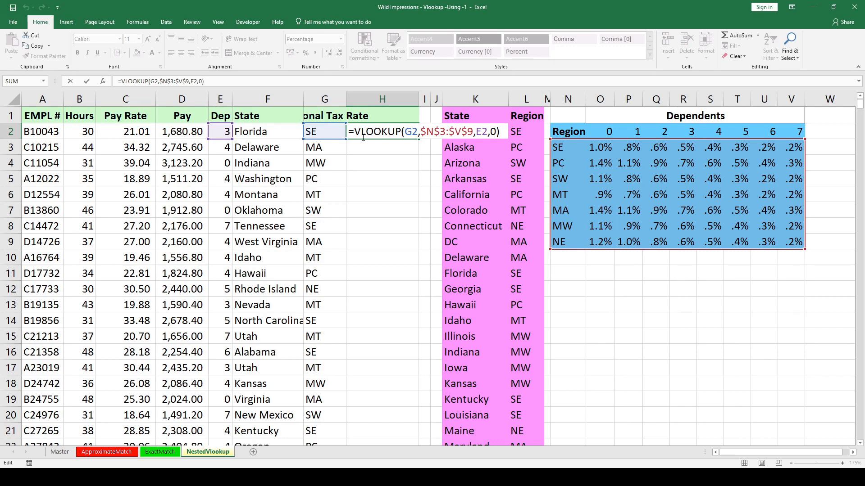
left_click(486, 133)
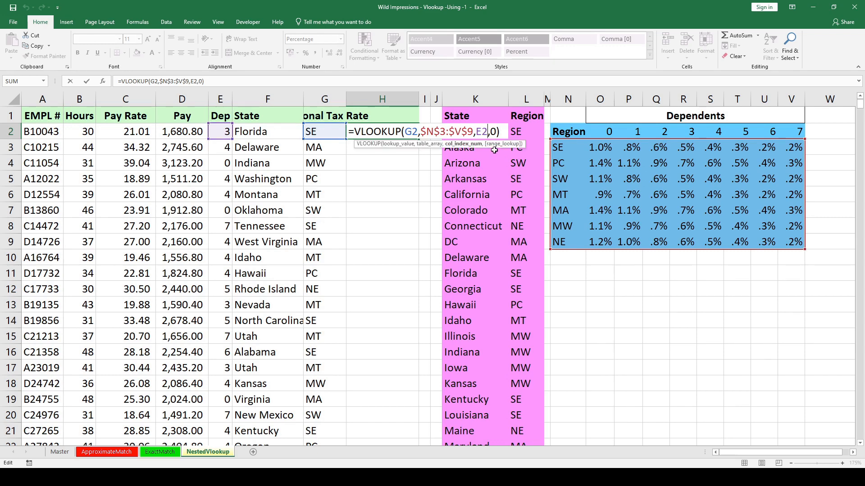
type("+1")
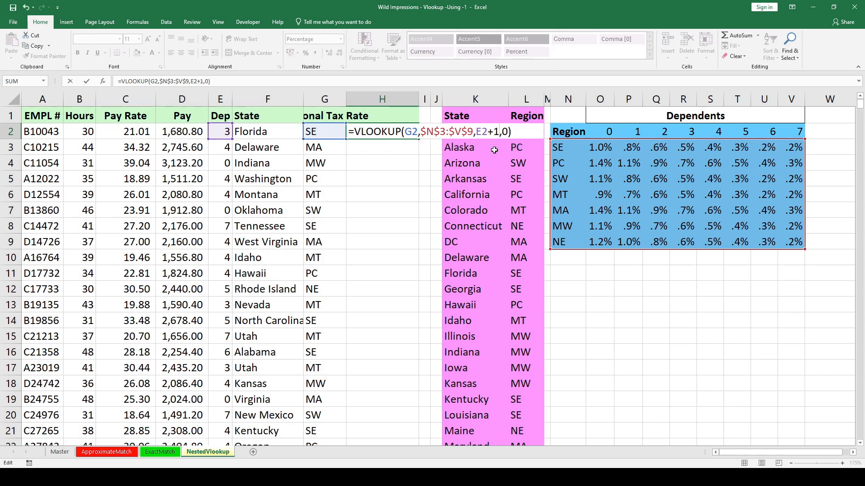
key("Return")
key("Up")
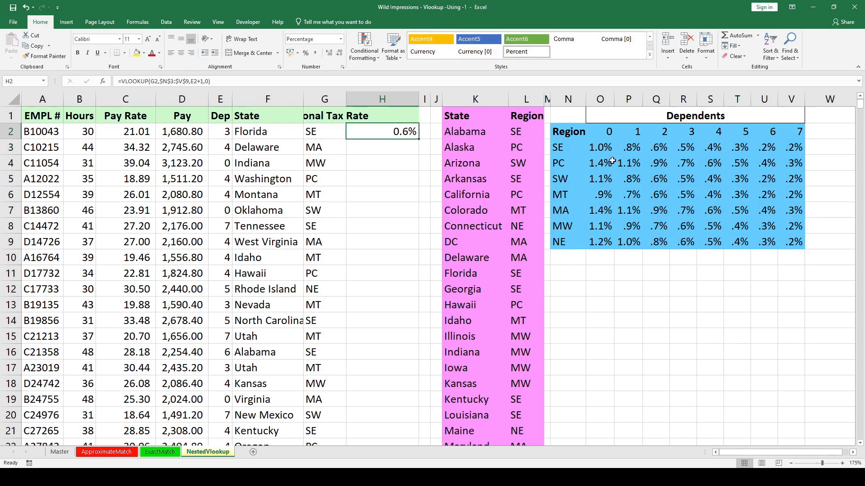
Raise the offset in the H2 lookup so its column index is E2+2.
key("F2")
key("Left")
key("Left")
key("Left")
key("BackSpace")
type("2")
key("Return")
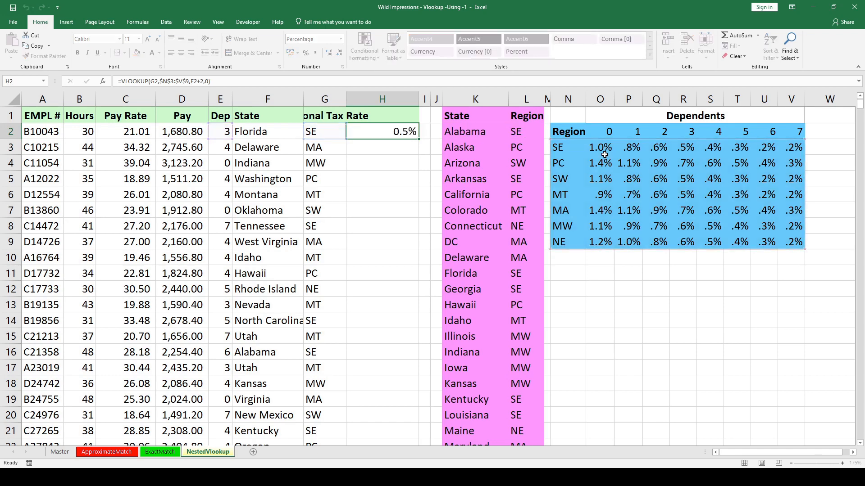
Copy the H2 rate formula down to H3 and compare the references in both cells.
key("ctrl+d")
key("Up")
key("F2")
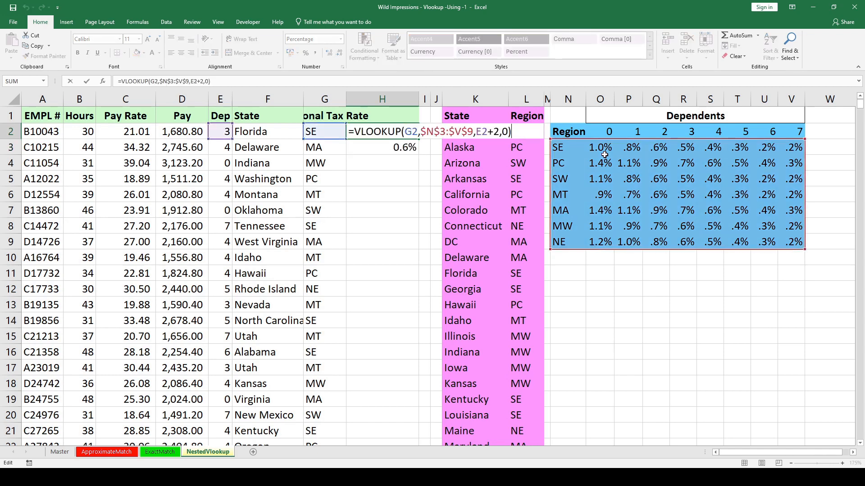
key("Return")
key("F2")
key("Escape")
Fill the rate lookup formula down column H to the last employee row.
key("Left")
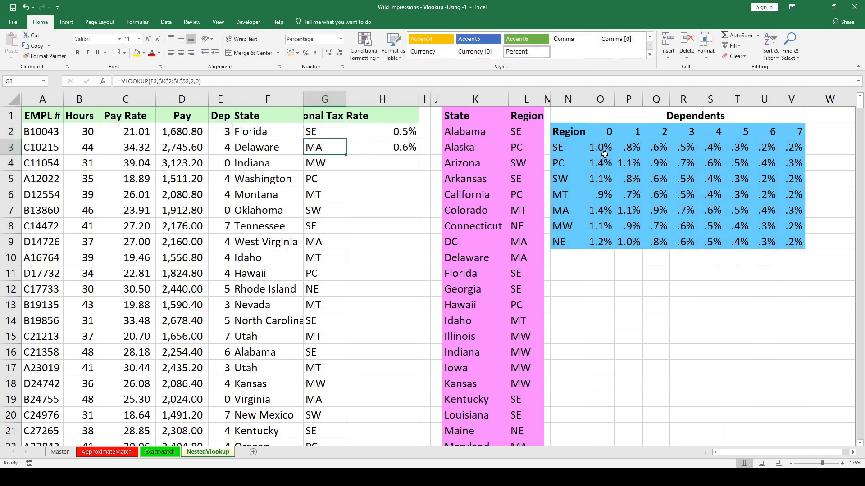
key("ctrl+Down")
key("Right")
key("ctrl+shift+Up")
key("ctrl+d")
Check the rate in H7 against the rate table using the row's SW region and 0 dependents.
key("Up")
key("Up")
key("Down")
key("Down")
key("Down")
key("Down")
key("Down")
key("Down")
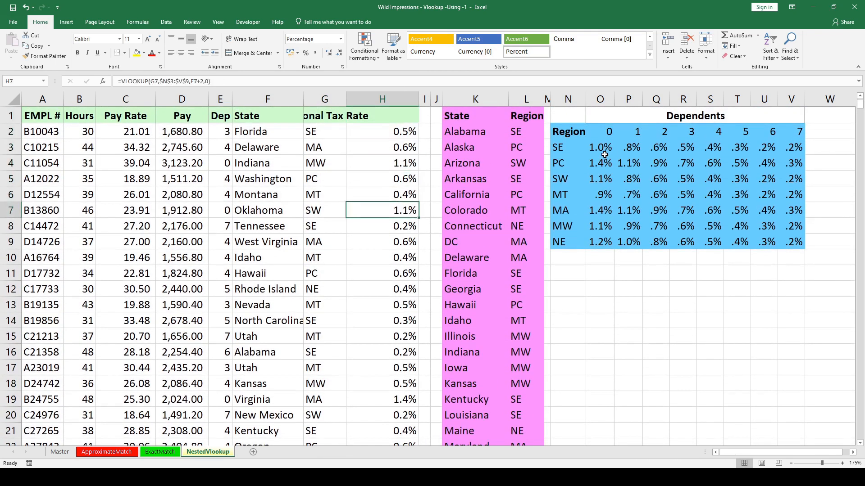
key("Left")
key("Down")
key("Up")
key("Right")
key("Left")
key("Left")
key("Left")
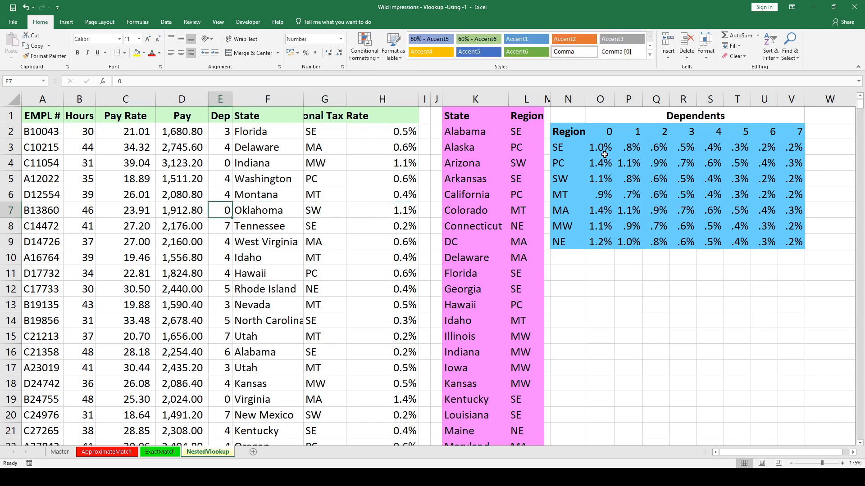
left_click(563, 184)
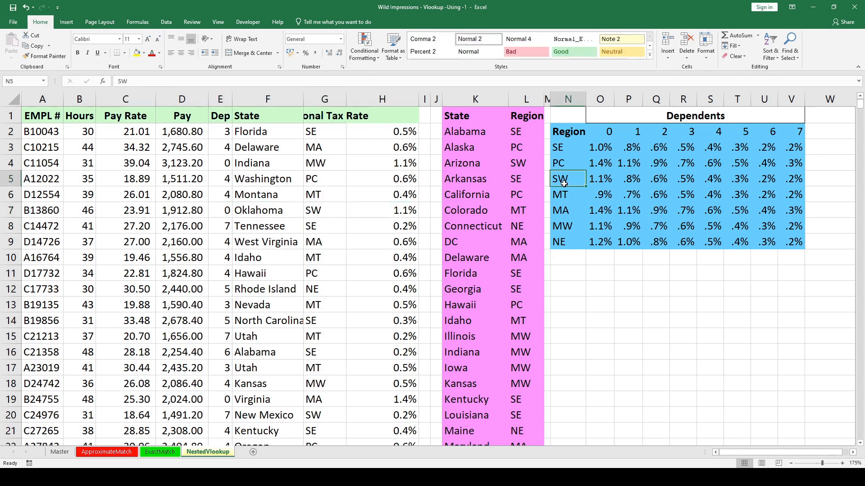
left_click(603, 180)
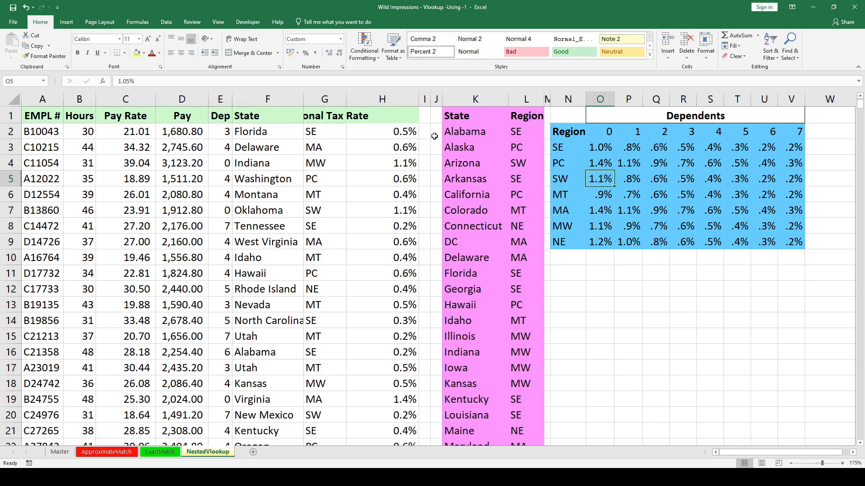
Review the filled rates down column H and inspect the lookup formula in H2.
left_click_drag(396, 130, 380, 387)
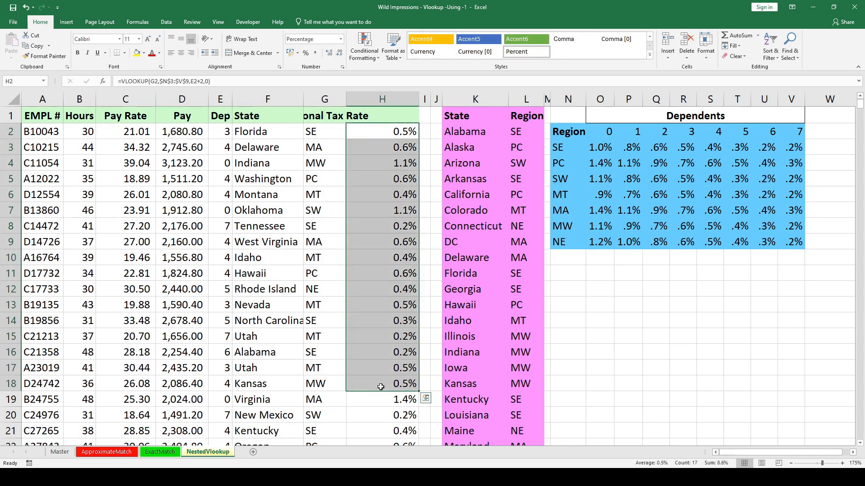
key("Down")
key("ctrl+Down")
key("ctrl+Up")
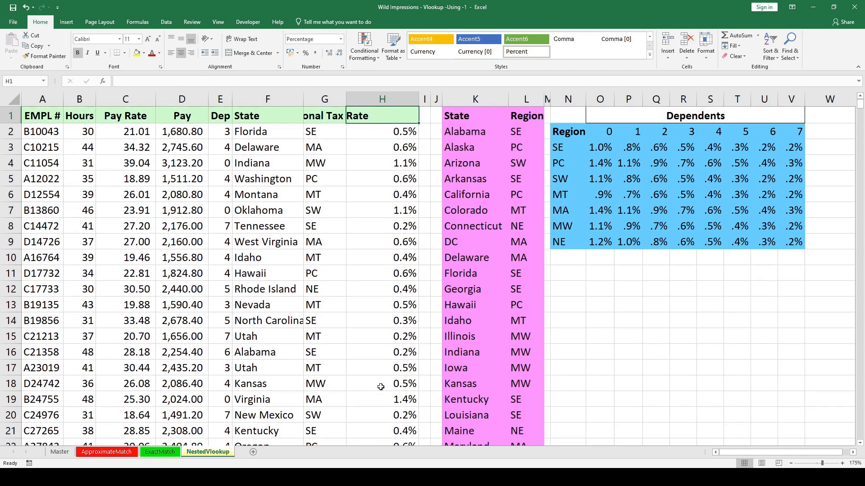
key("Down")
key("F2")
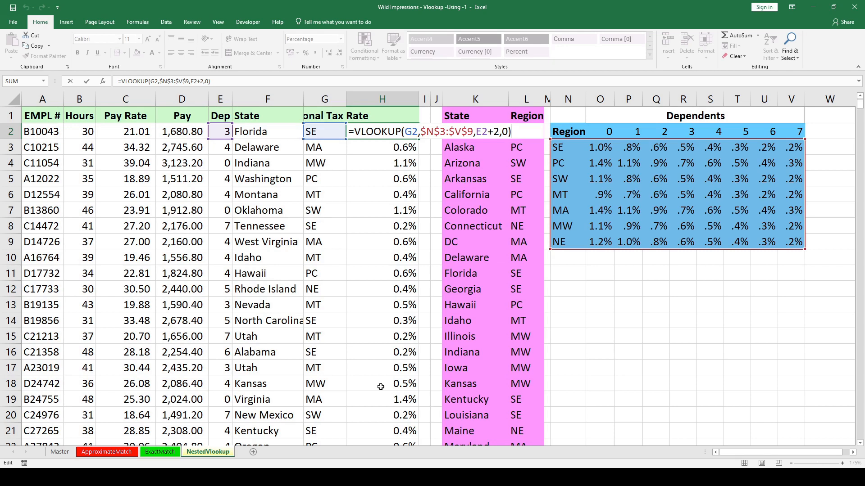
key("Escape")
Copy the region formula VLOOKUP(F2,$K$2:$L$52,2,0) from G2 without its equals sign.
key("Left")
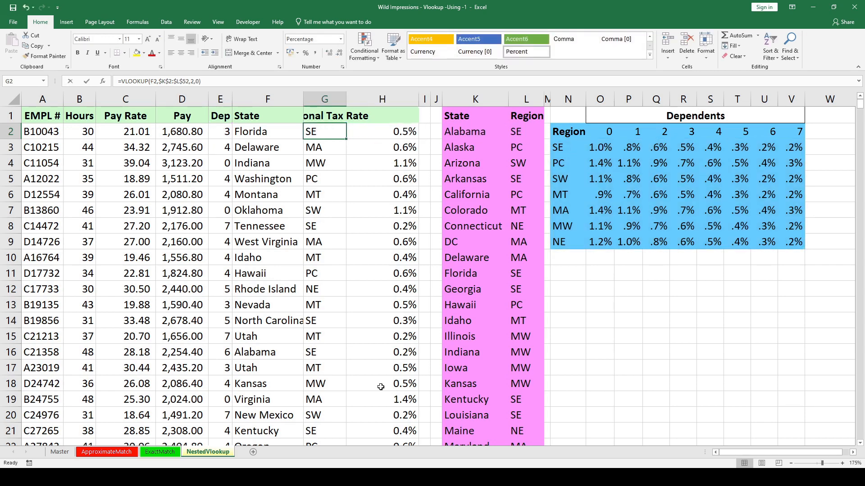
key("F2")
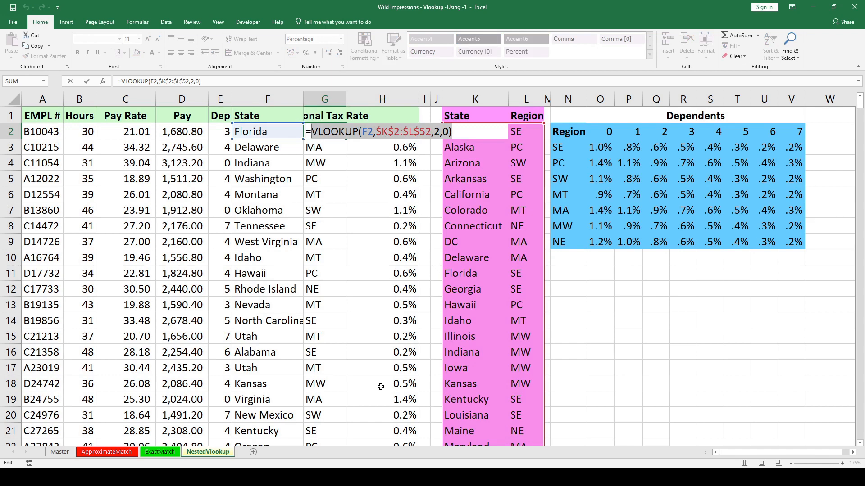
key("Return")
key("Right")
key("Right")
key("Left")
key("Up")
Replace the G2 lookup value in the H2 formula with the copied VLOOKUP(F2,$K$2:$L$52,2,0).
key("F2")
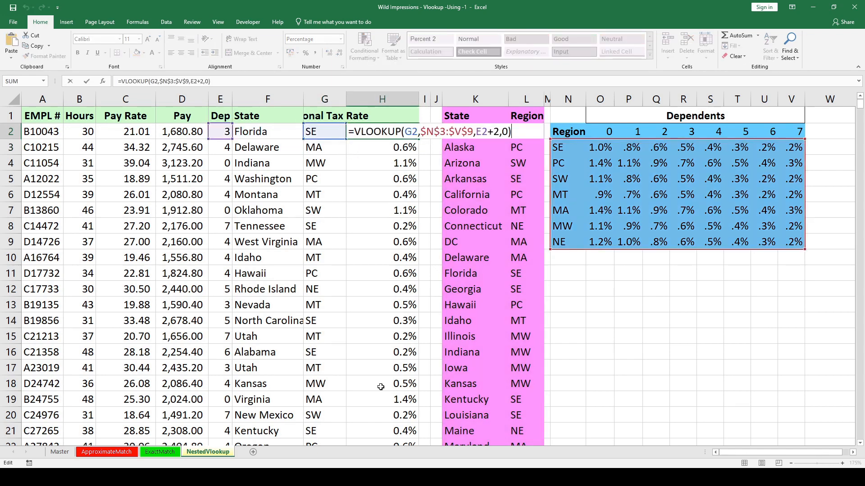
key("Left")
key("Left")
key("Left")
key("Left")
key("Left")
key("Left")
key("Left")
key("Left")
key("Left")
key("Left")
key("Left")
key("Left")
key("Left")
key("Left")
key("Left")
key("Left")
key("Left")
key("Left")
key("Left")
key("Right")
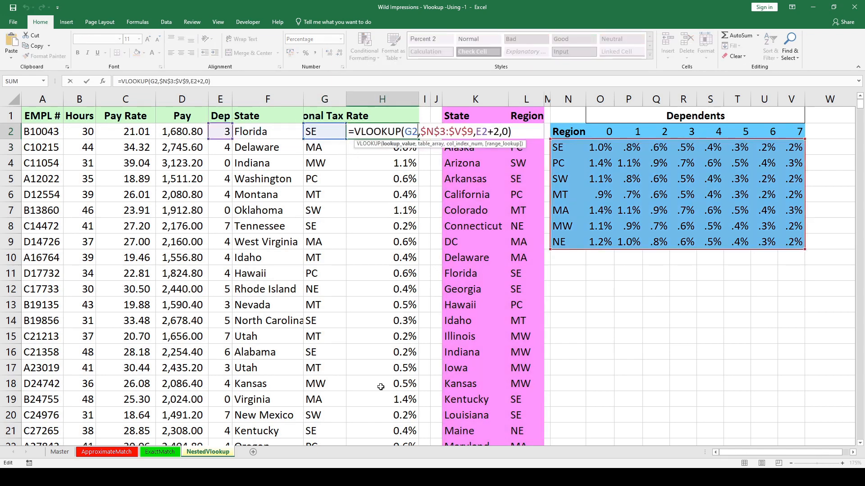
key("BackSpace")
key("BackSpace")
key("ctrl+v")
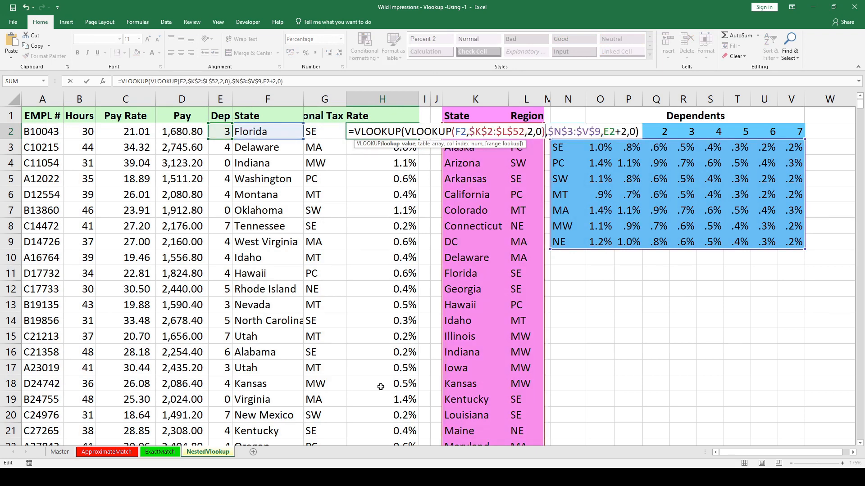
type("\\")
key("Return")
key("Return")
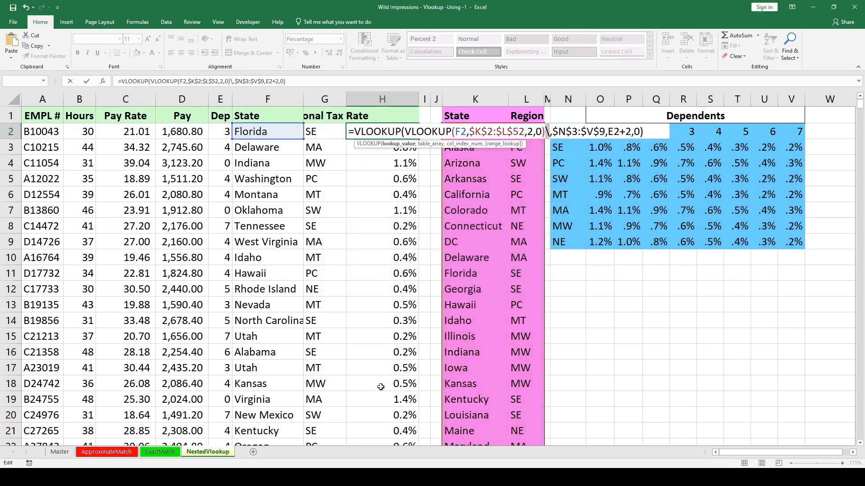
key("BackSpace")
key("ctrl+Return")
Fill the nested formula down column H and clear the helper region lookups from column G.
key("shift+Down")
key("ctrl+shift+Down")
key("Left")
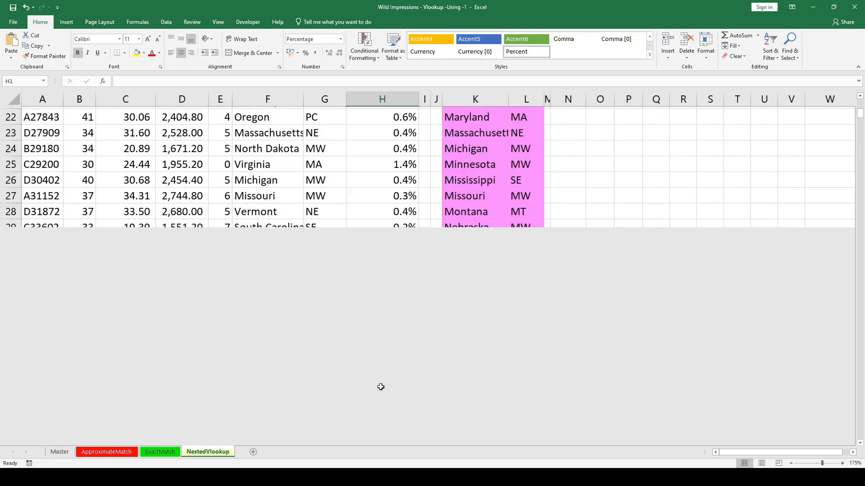
key("ctrl+shift+Down")
key("Delete")
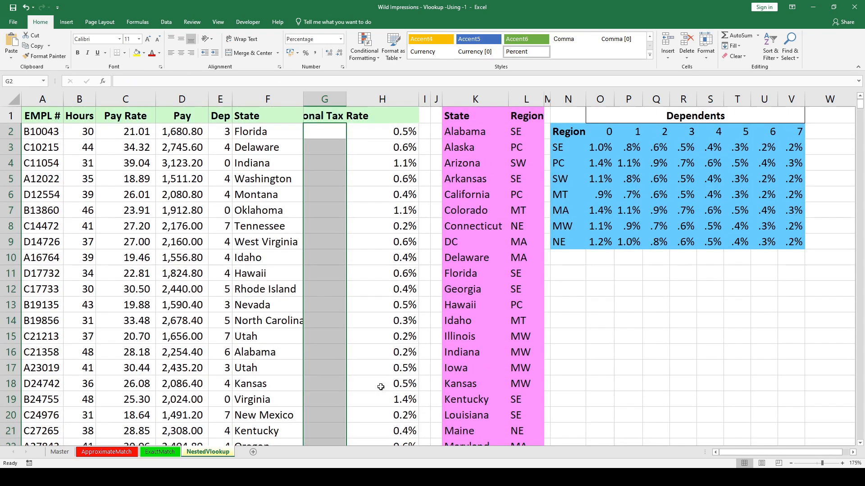
Review the nested VLOOKUP formula in H2 and the ranges it references without changing it.
key("Up")
key("Right")
key("Down")
key("F1")
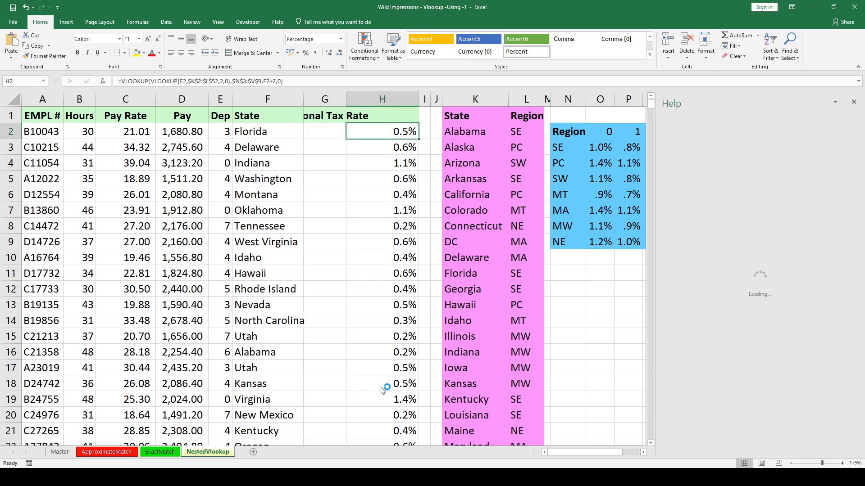
left_click(853, 107)
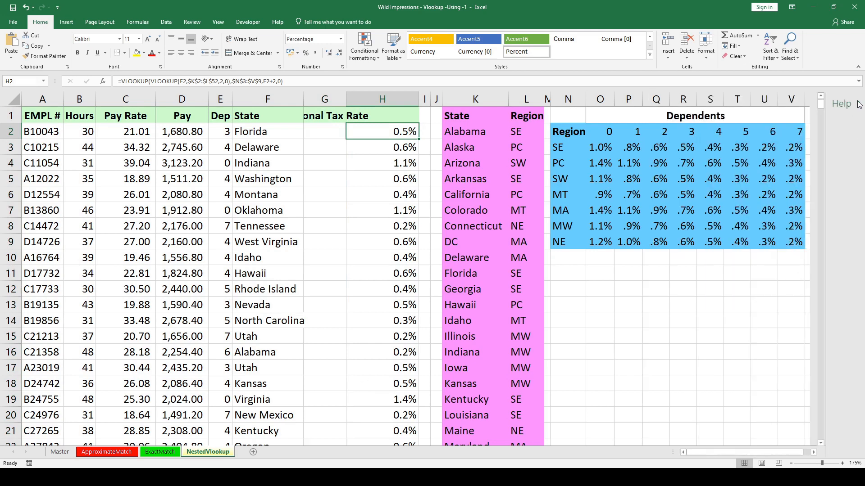
key("F2")
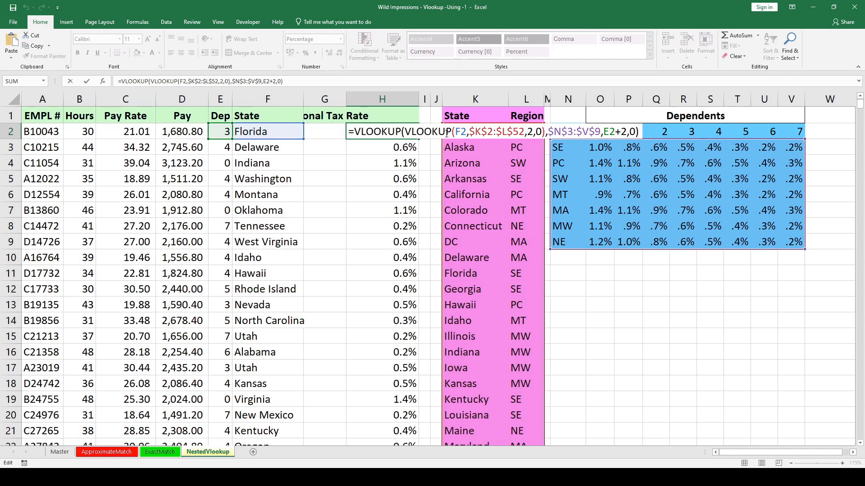
key("Escape")
key("F2")
key("Escape")
key("F2")
key("Escape")
key("F2")
key("Escape")
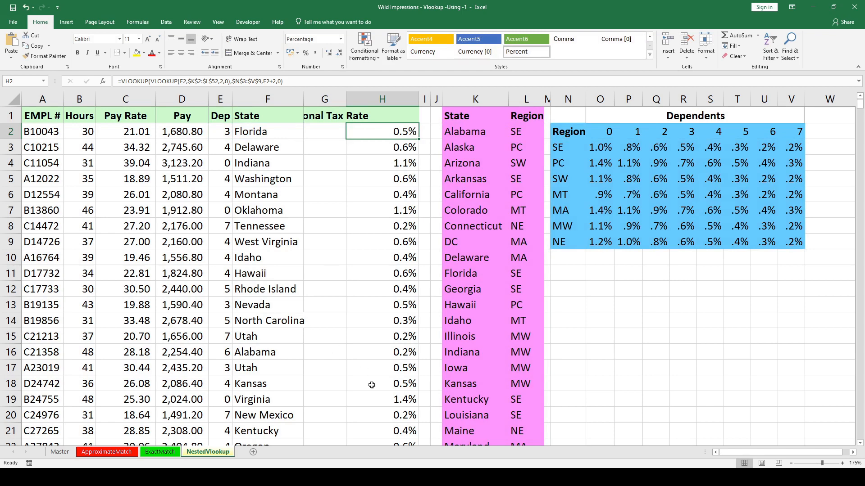
Return to the ApproximateMatch sheet to view its tax rates and slab table.
left_click(91, 454)
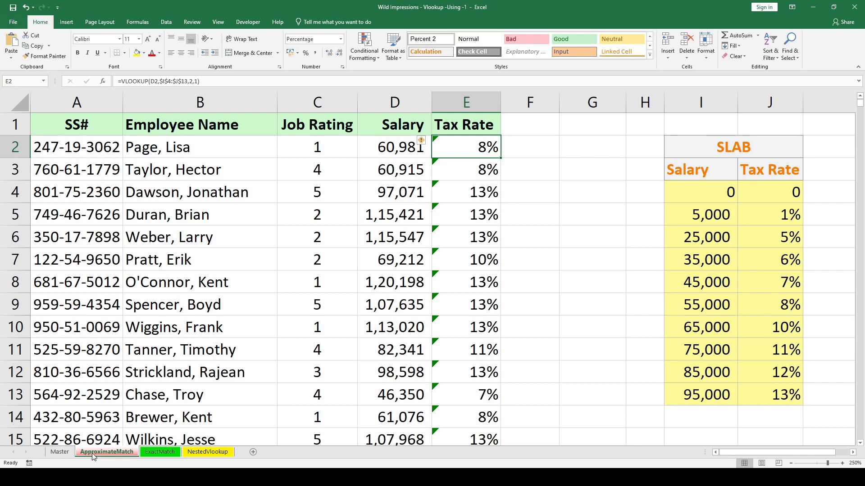
double_click(349, 309)
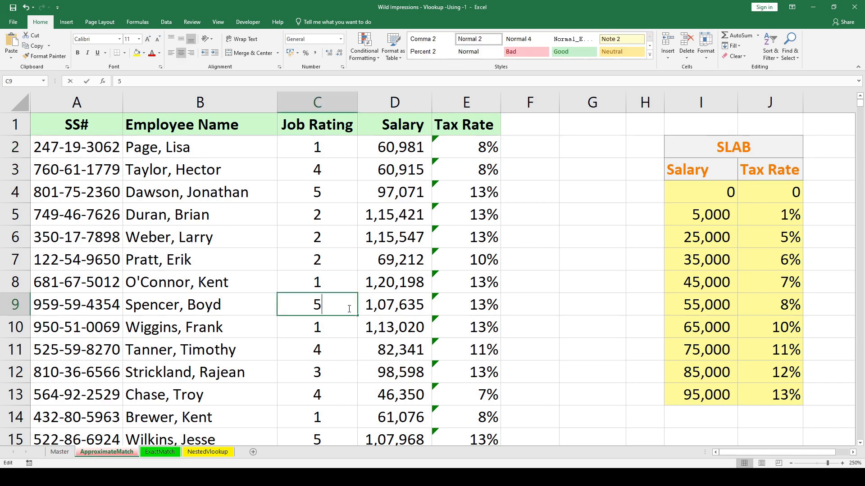
key("Escape")
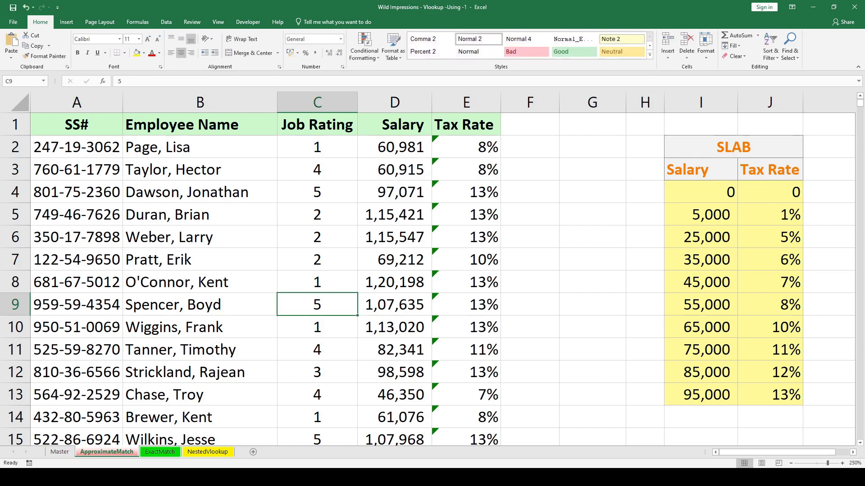